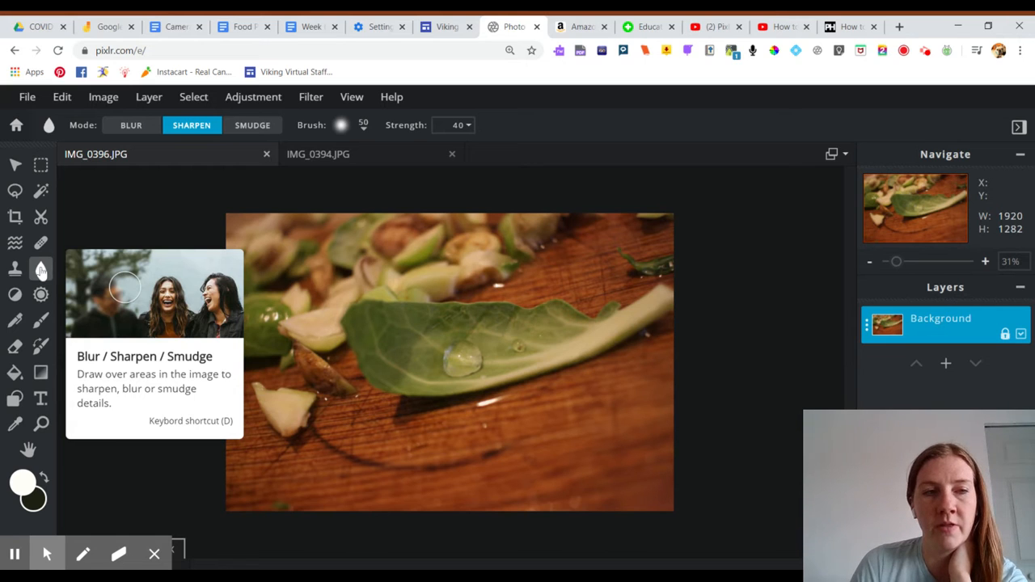
click(139, 134)
click(184, 131)
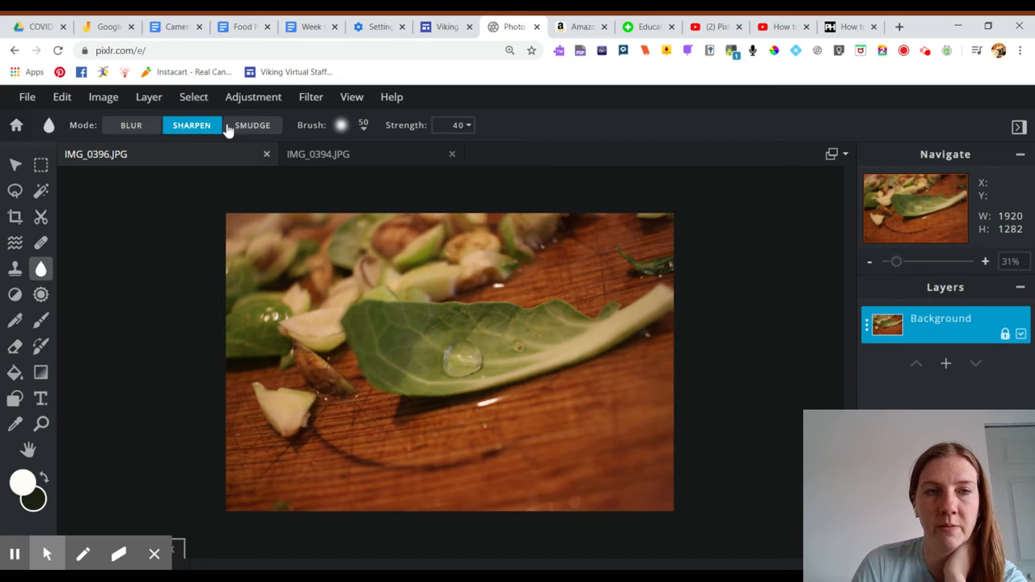
click(251, 130)
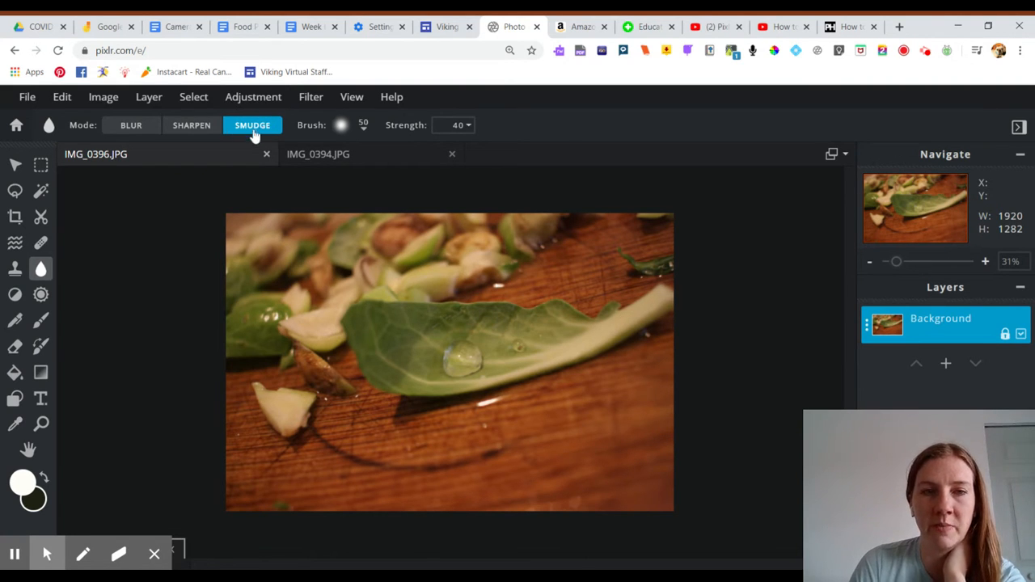
click(191, 127)
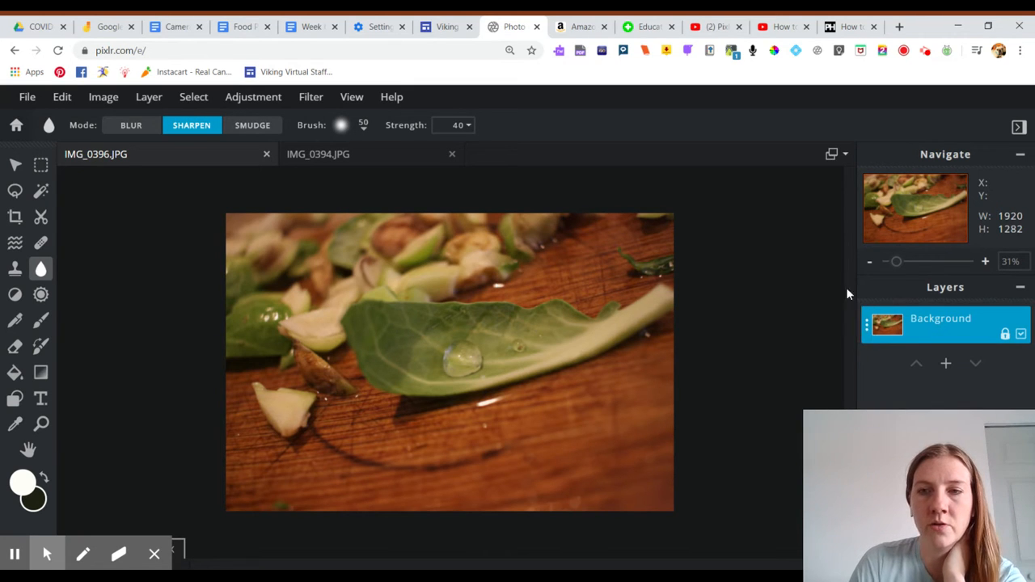
Step: Duplicate the Background layer of the leaf photo and name the copy Blur
click(867, 326)
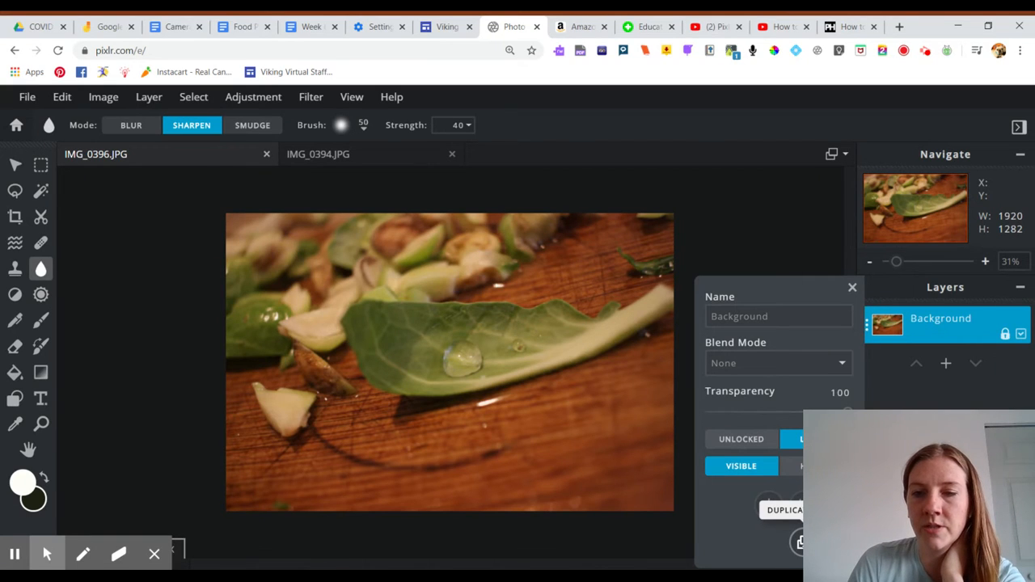
click(803, 542)
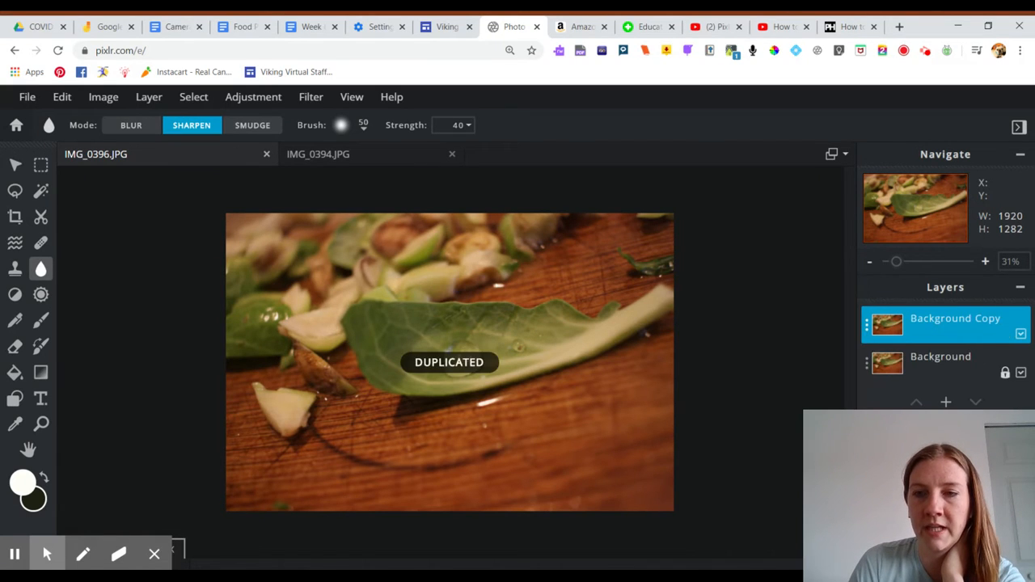
double_click(953, 320)
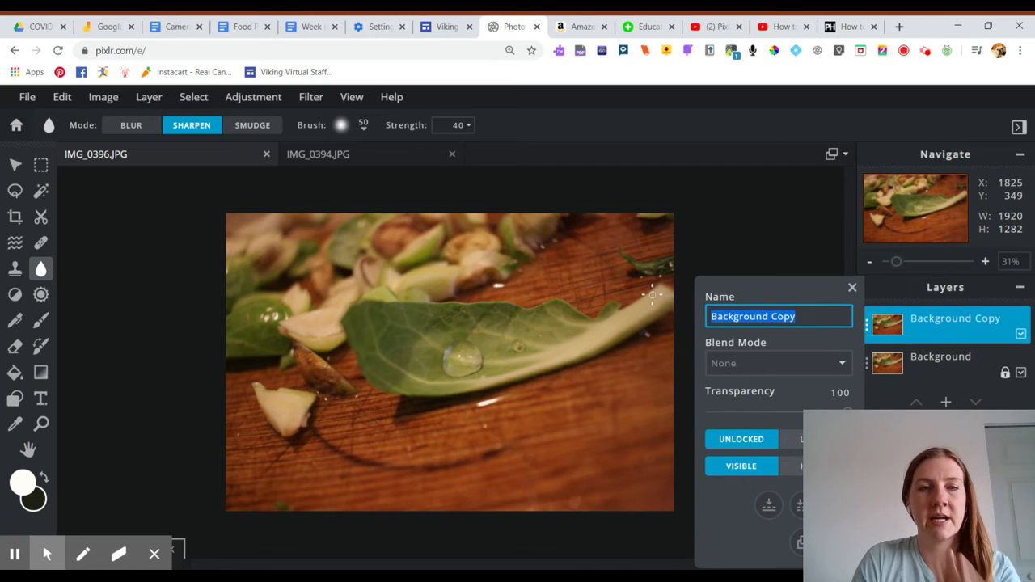
text(BLu)
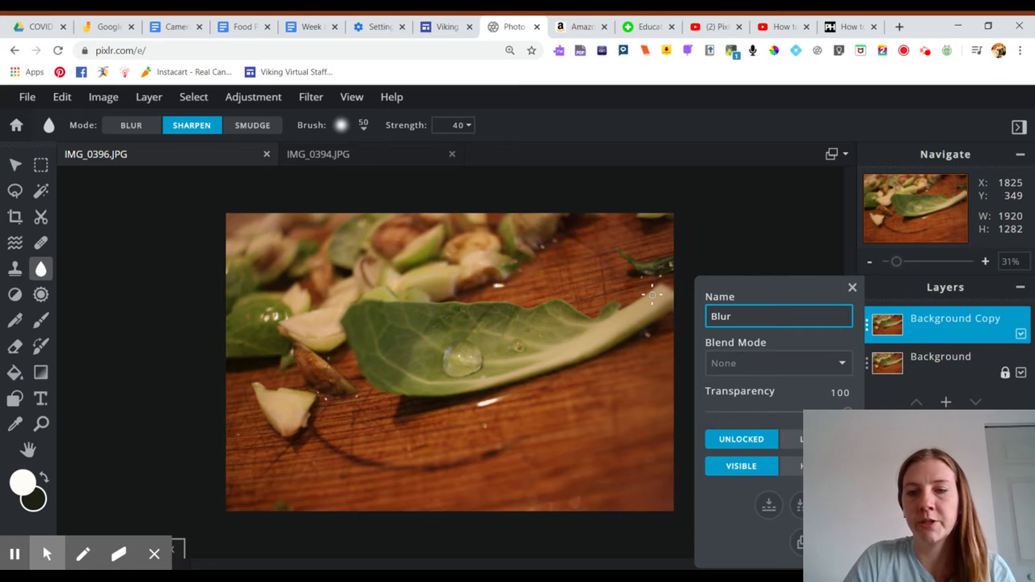
key(Return)
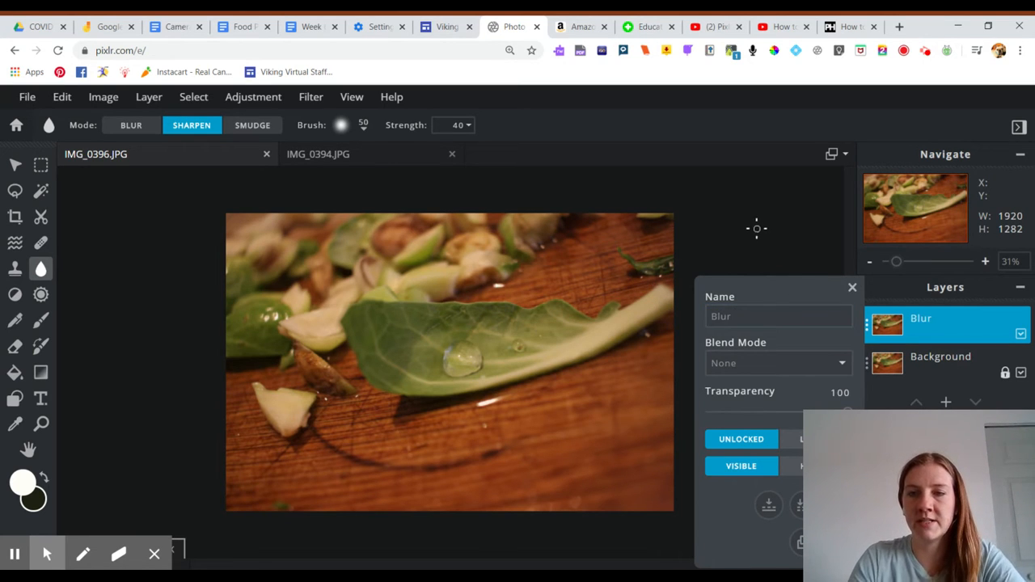
click(853, 289)
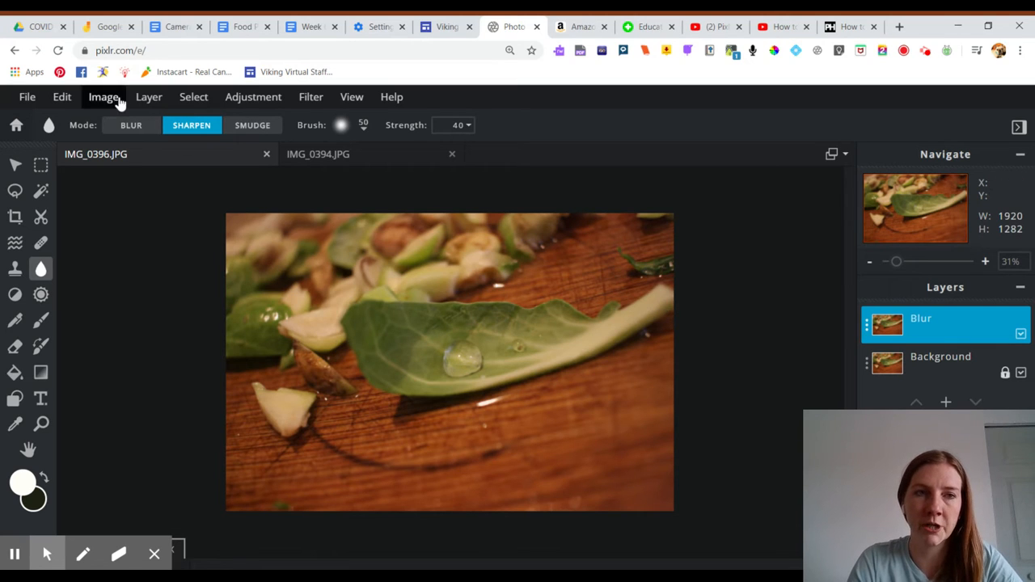
Step: Switch the Blur / Sharpen / Smudge tool to Blur mode with a 134 px brush at 97% softness
click(132, 129)
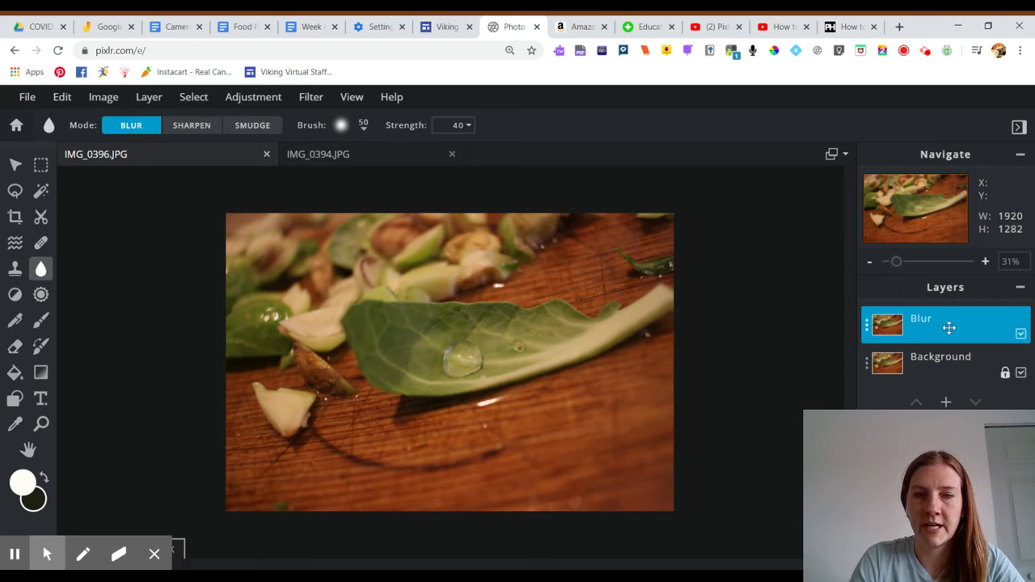
click(362, 130)
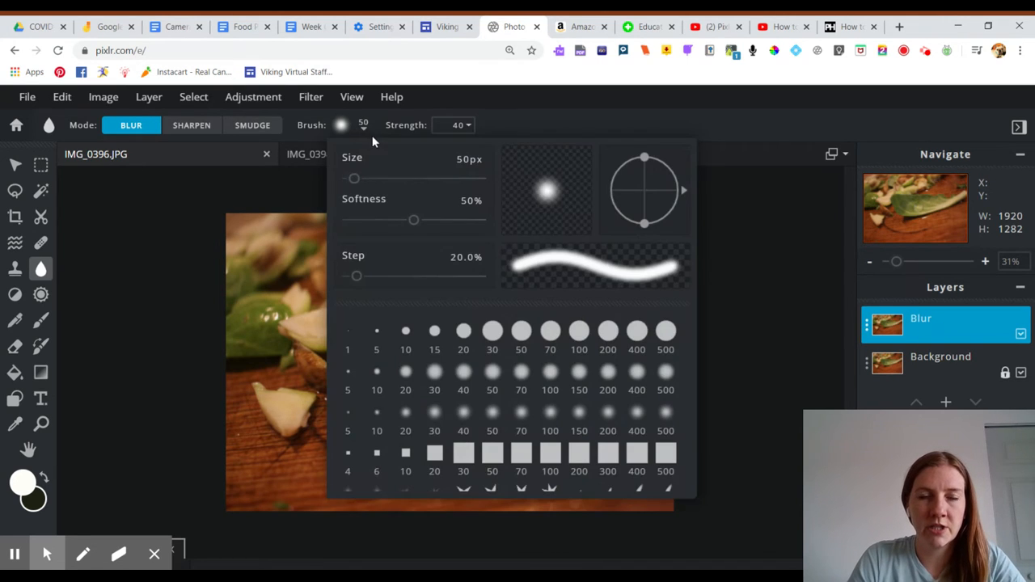
drag(354, 178, 361, 178)
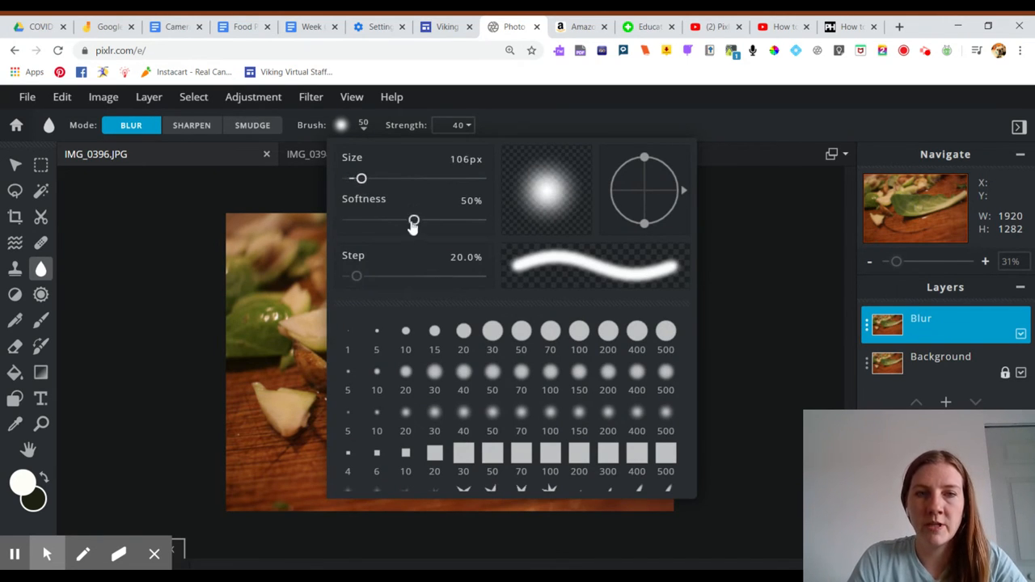
drag(414, 220, 475, 220)
drag(361, 178, 366, 179)
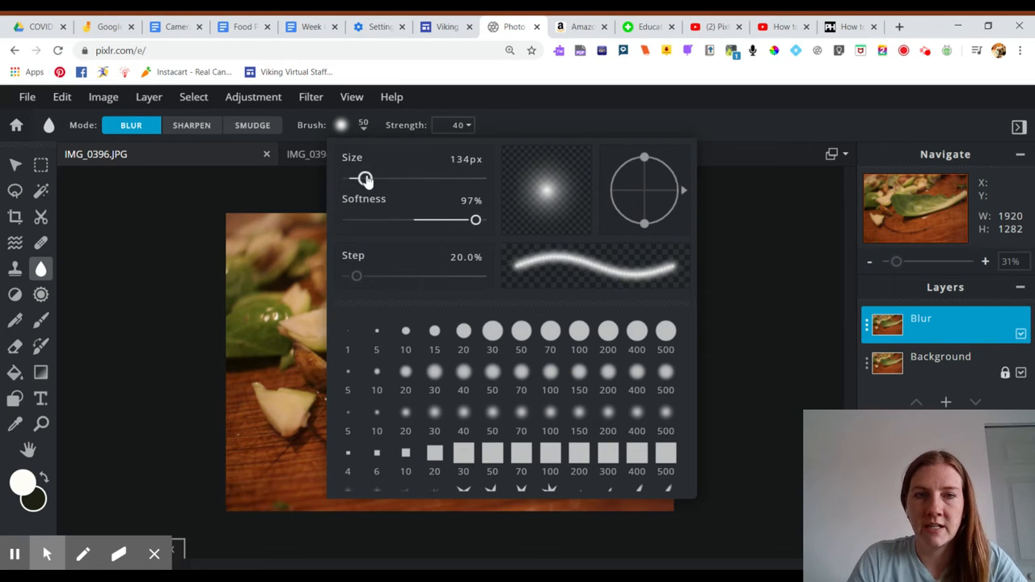
click(343, 125)
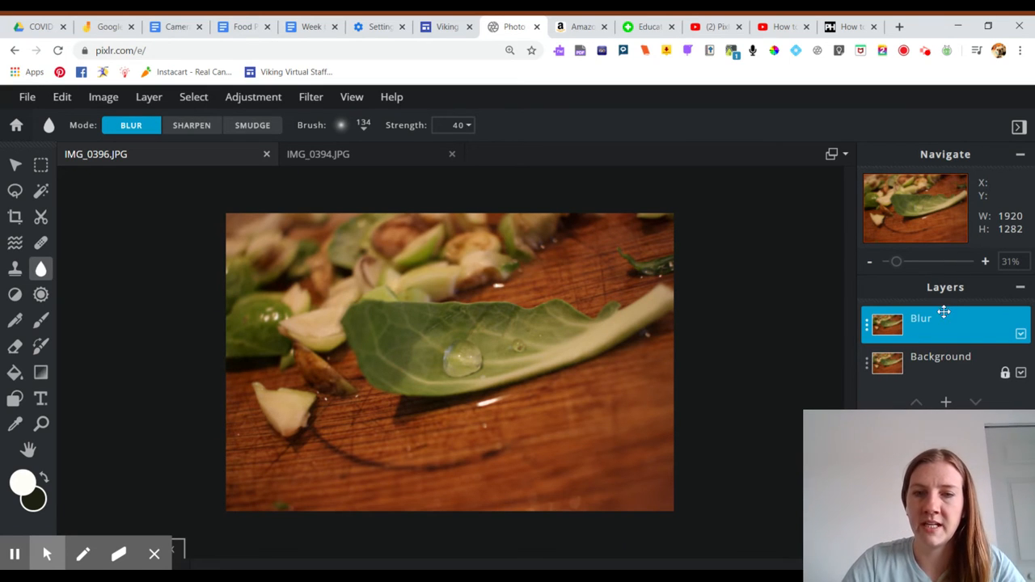
Step: Toggle the Blur layer's visibility off and on to compare it with the original, leaving it visible
click(1021, 334)
click(1021, 335)
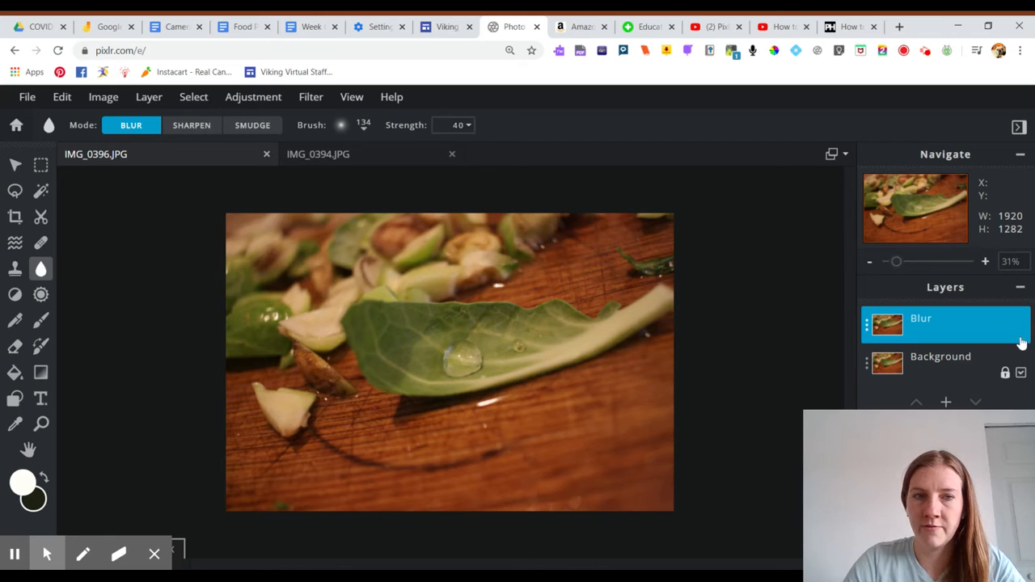
click(1020, 336)
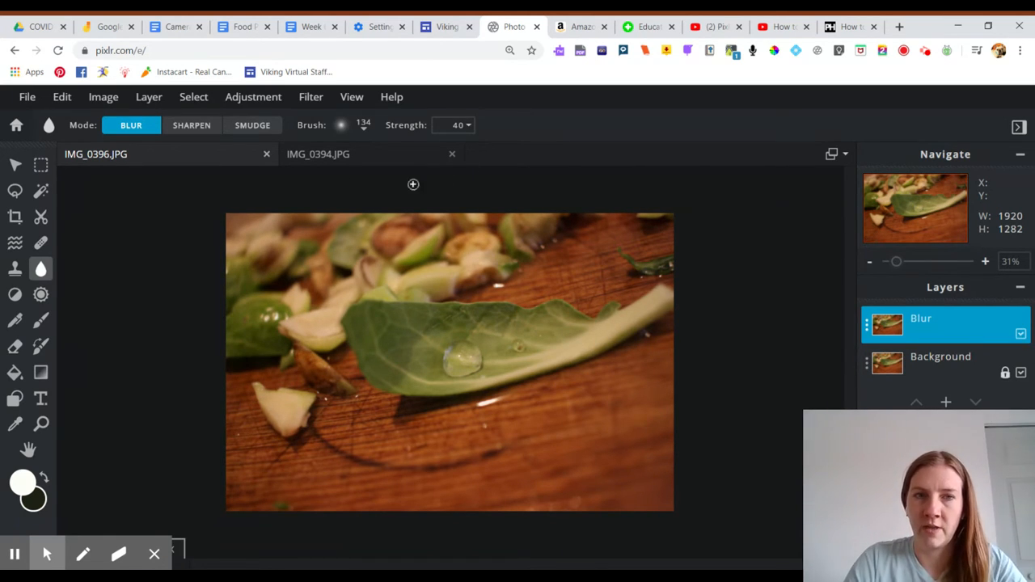
Step: In IMG_0394.JPG, duplicate the Background layer and name the copy Blur Background
click(323, 158)
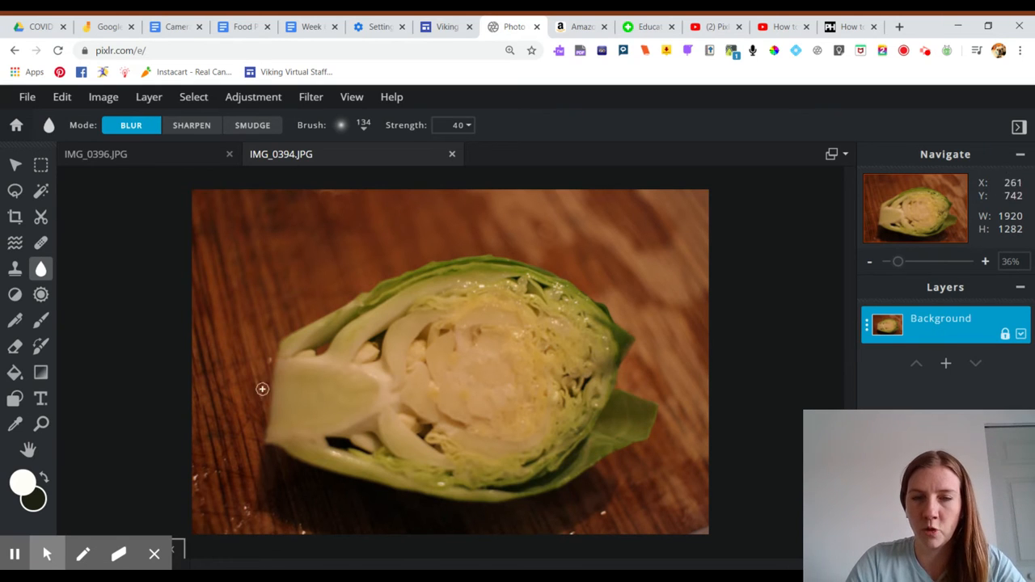
click(866, 332)
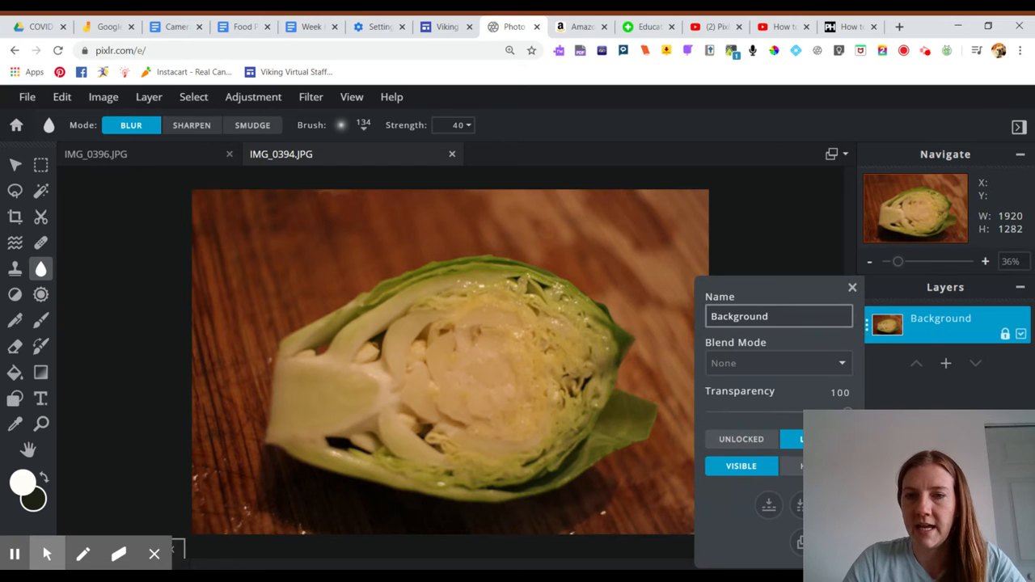
click(800, 505)
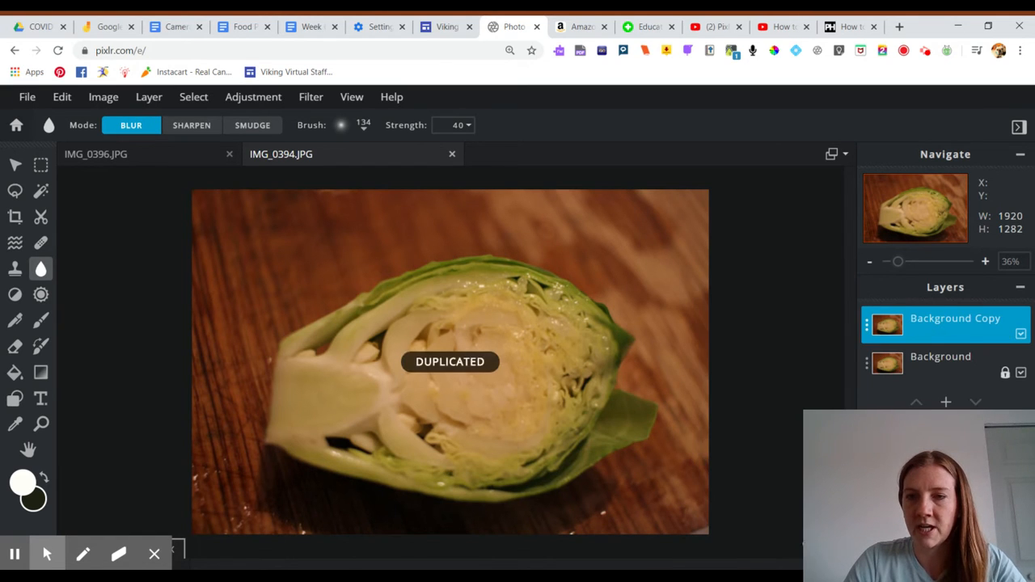
click(732, 316)
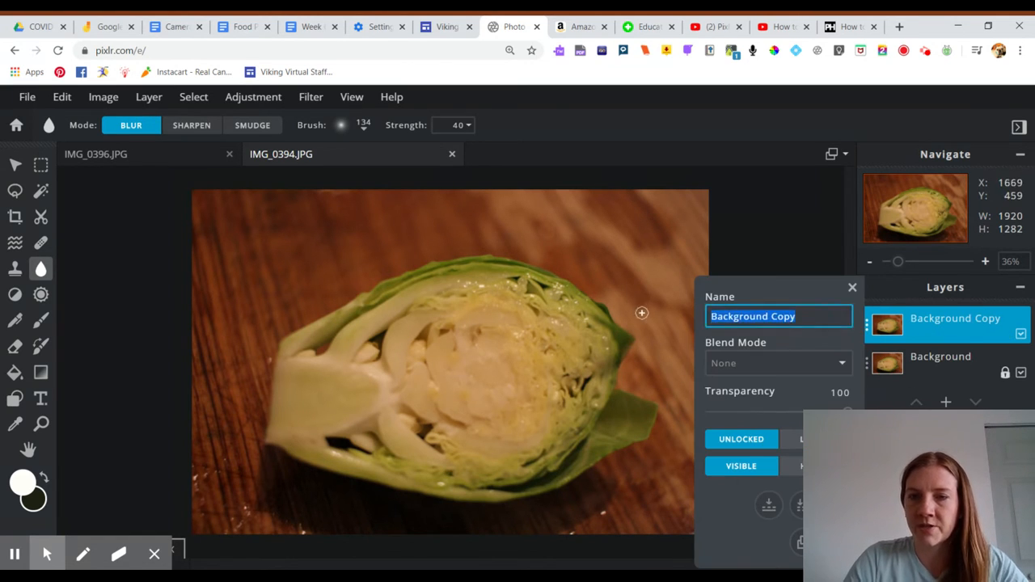
text(Blur )
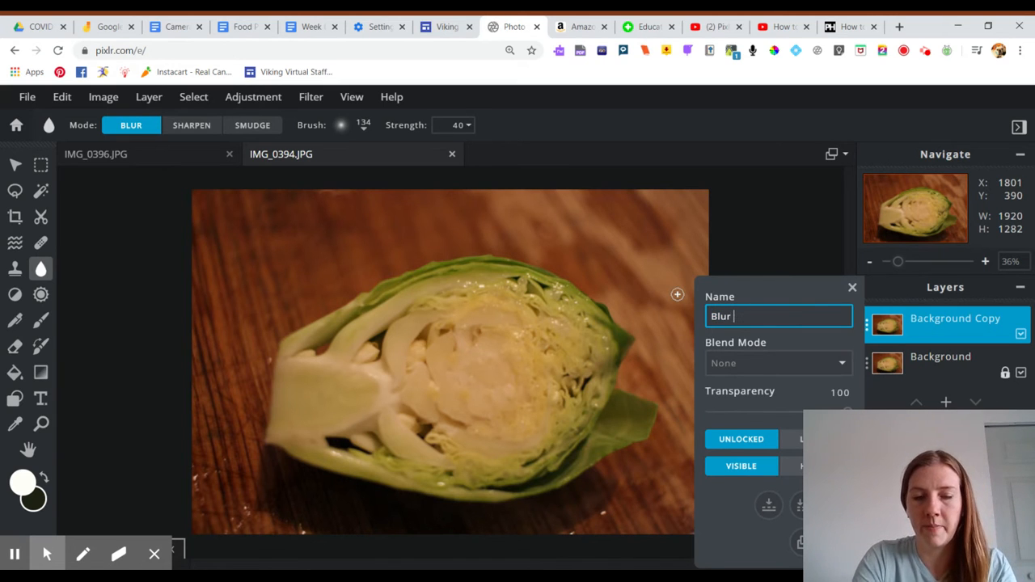
text(Background)
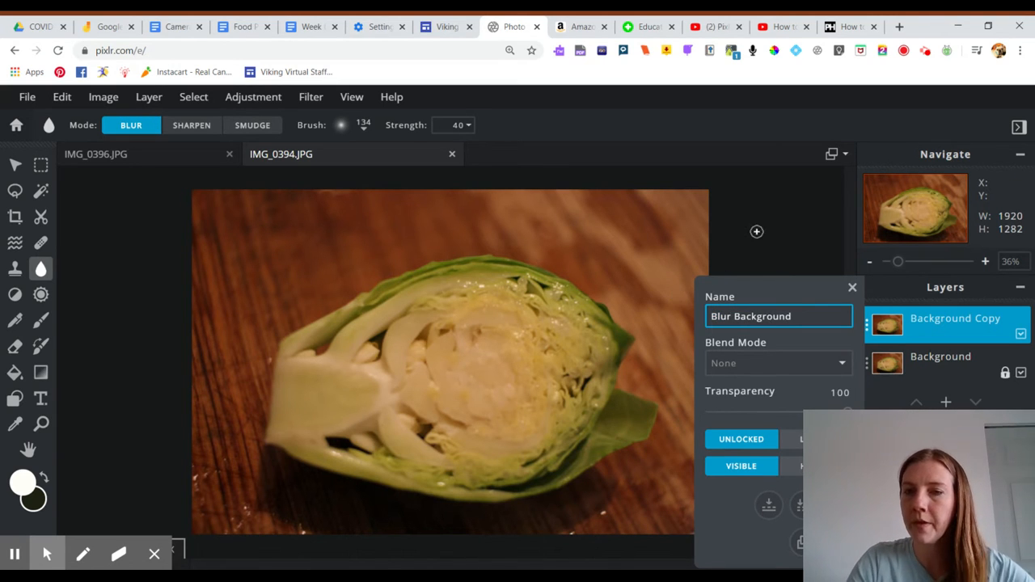
key(Return)
click(852, 289)
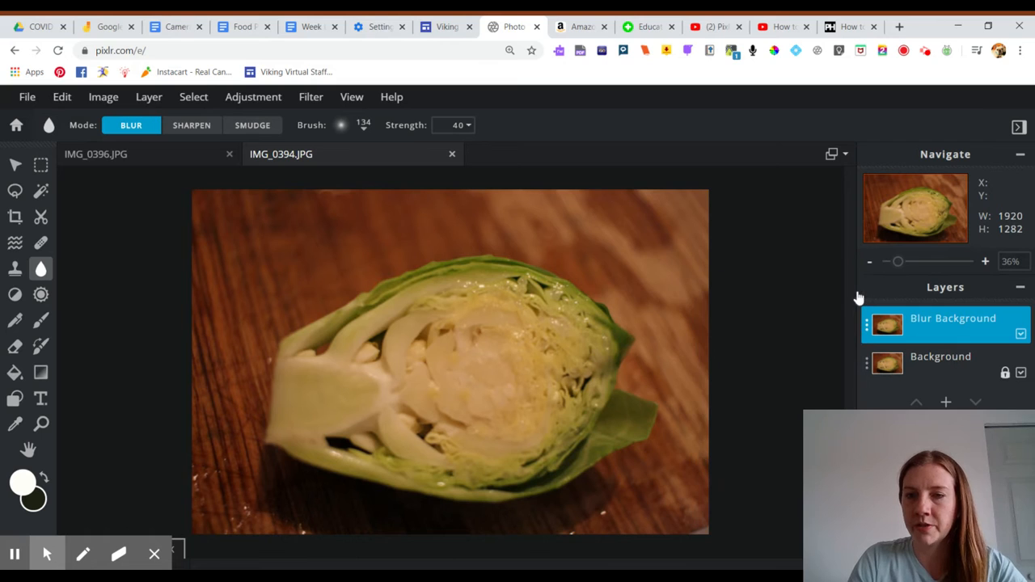
Step: Blur the wooden surface around the cut sprout on the Blur Background layer at a strength of 80
click(465, 133)
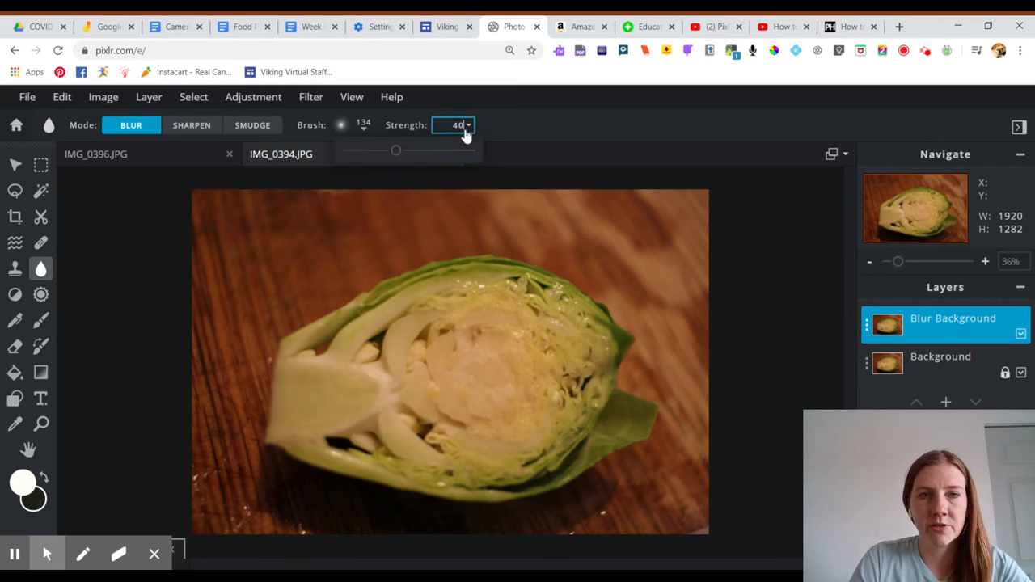
drag(399, 156, 443, 162)
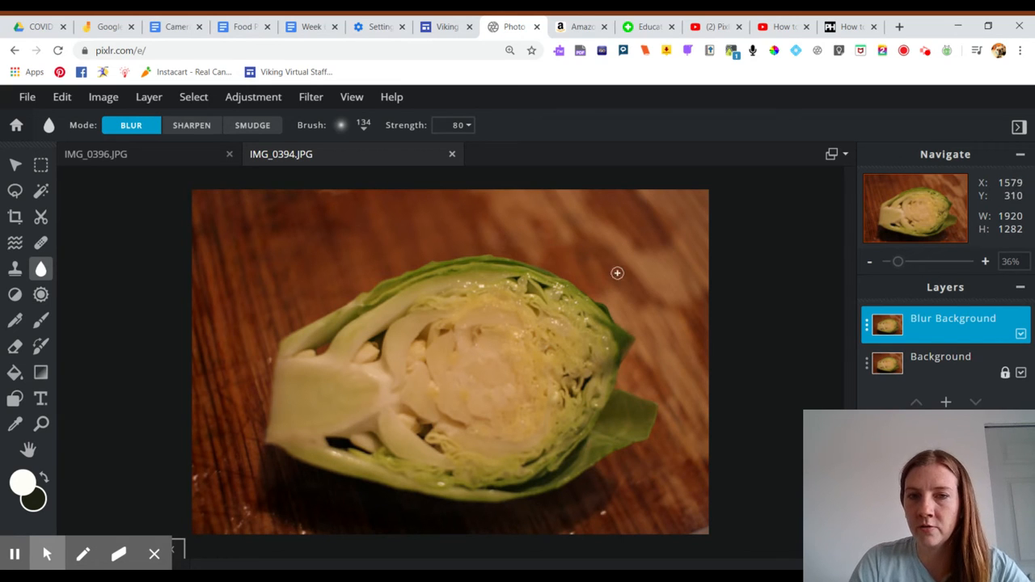
mouse_move(678, 287)
mouse_down()
mouse_move(679, 355)
mouse_move(651, 377)
mouse_move(643, 367)
mouse_move(659, 344)
mouse_move(664, 382)
mouse_move(680, 336)
mouse_move(705, 423)
mouse_move(692, 388)
mouse_move(695, 348)
mouse_move(710, 407)
mouse_move(703, 213)
mouse_move(705, 439)
mouse_move(685, 479)
mouse_move(688, 443)
mouse_move(669, 439)
mouse_move(667, 410)
mouse_move(677, 447)
mouse_move(673, 425)
mouse_move(642, 476)
mouse_move(609, 486)
mouse_move(620, 513)
mouse_move(719, 512)
mouse_move(680, 535)
mouse_move(586, 534)
mouse_move(653, 508)
mouse_move(541, 544)
mouse_up()
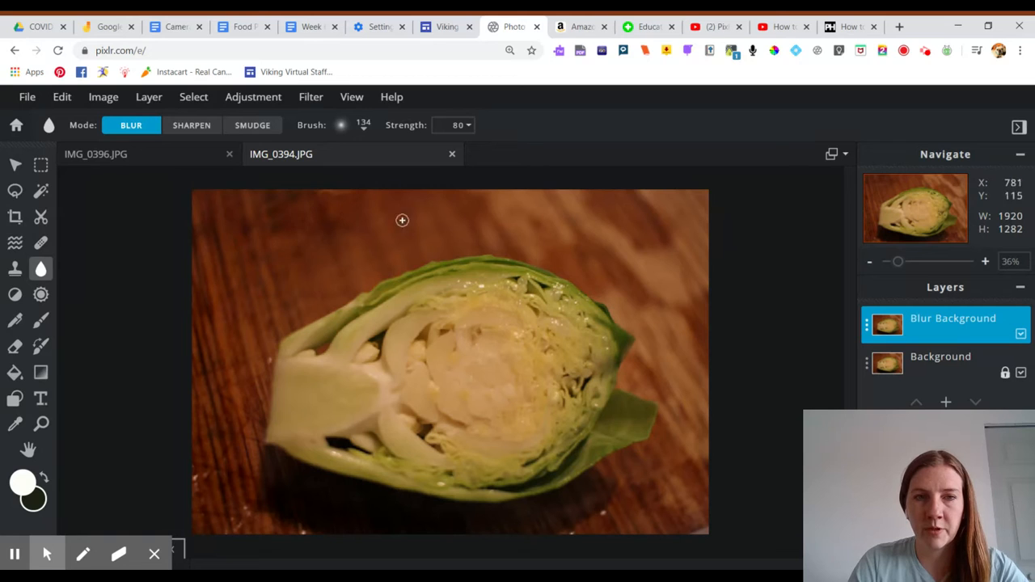
Step: Toggle the Blur Background layer off and on to compare the blurred wood with the original, leaving it visible
click(1021, 334)
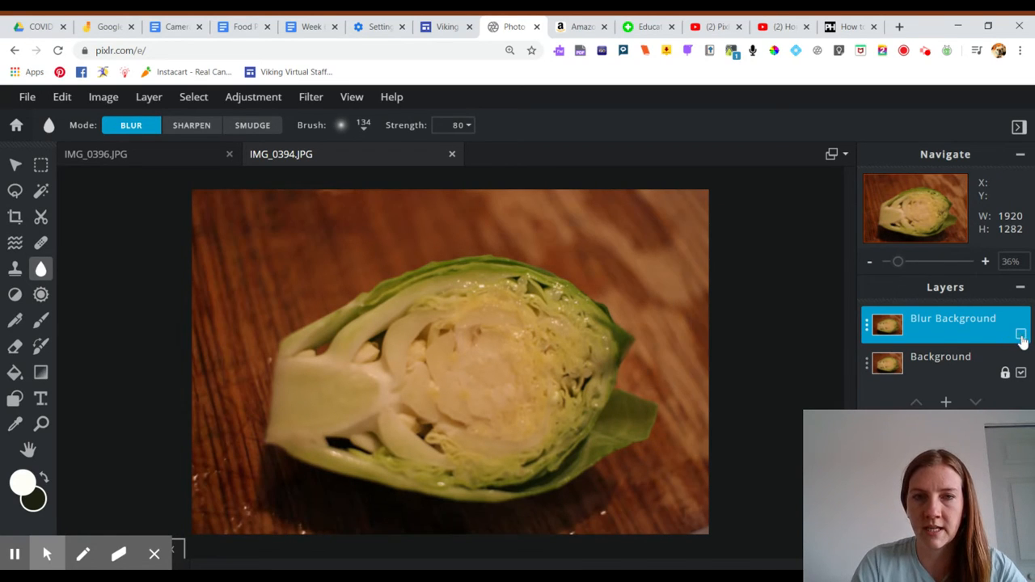
click(1021, 335)
click(1021, 335)
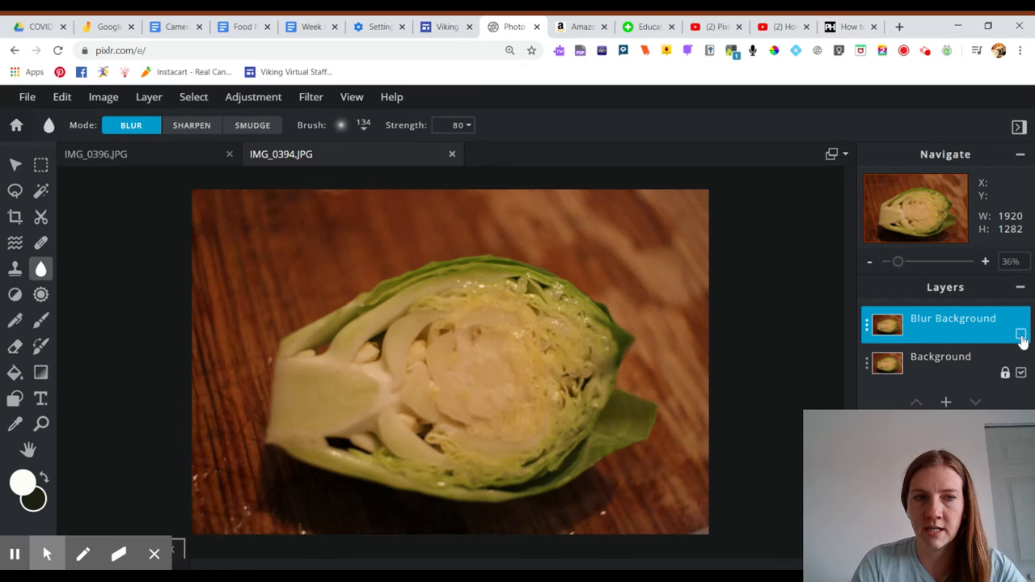
click(1020, 335)
click(1020, 335)
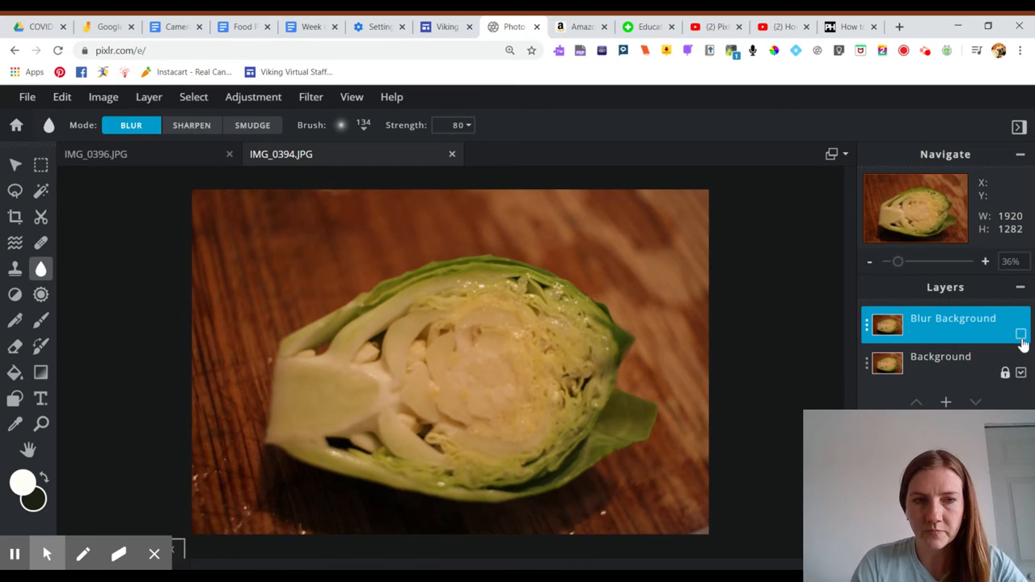
click(1020, 334)
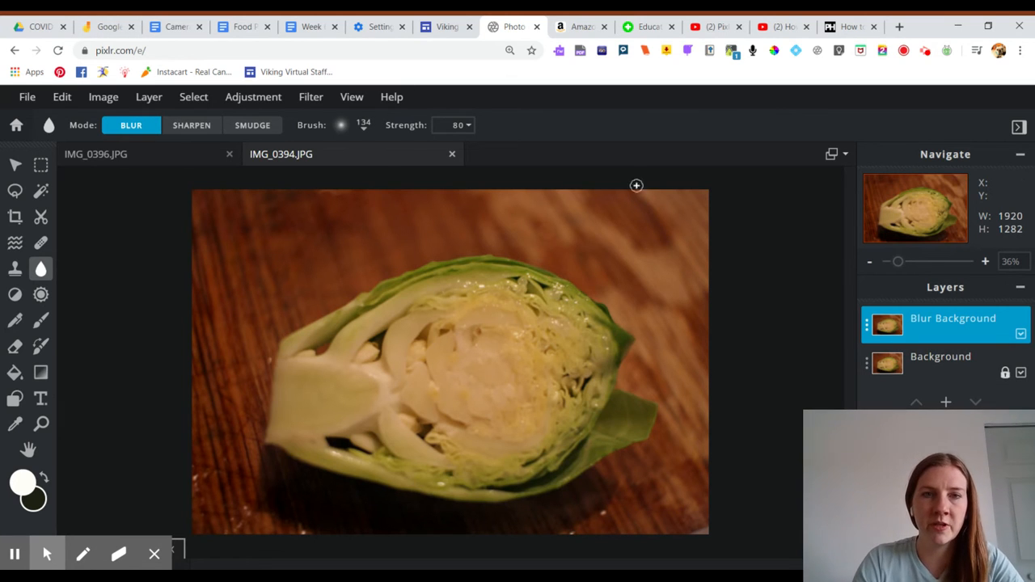
Step: Open IMG_0385.JPG as an additional image, pre-resized to Full HD at 1920 x 1282
click(26, 98)
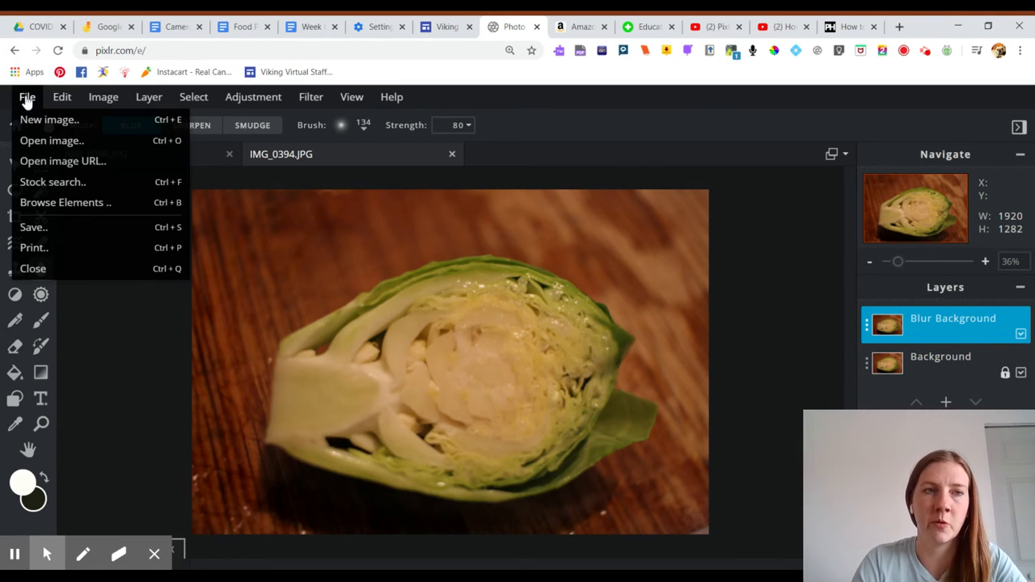
click(47, 143)
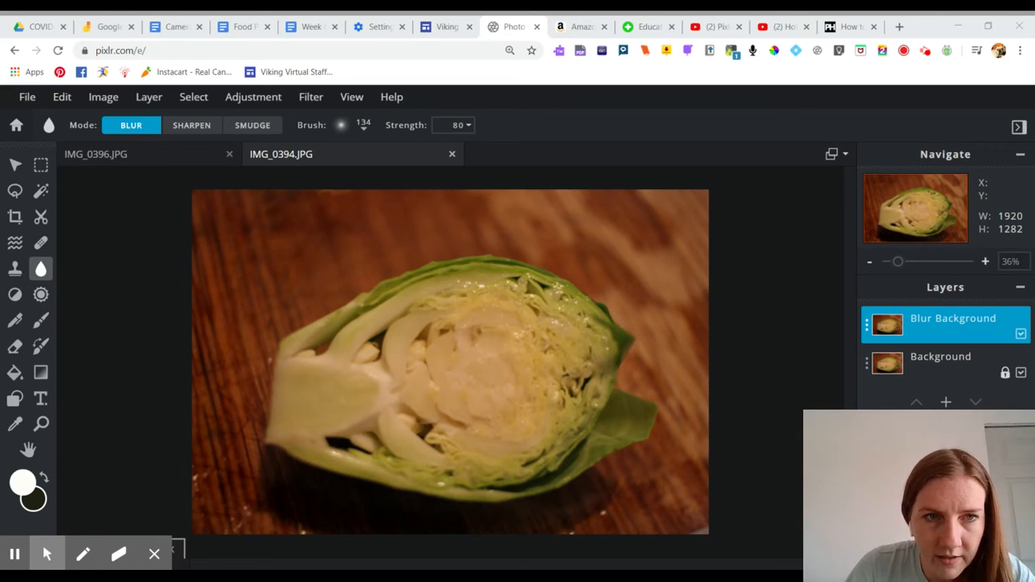
double_click(254, 202)
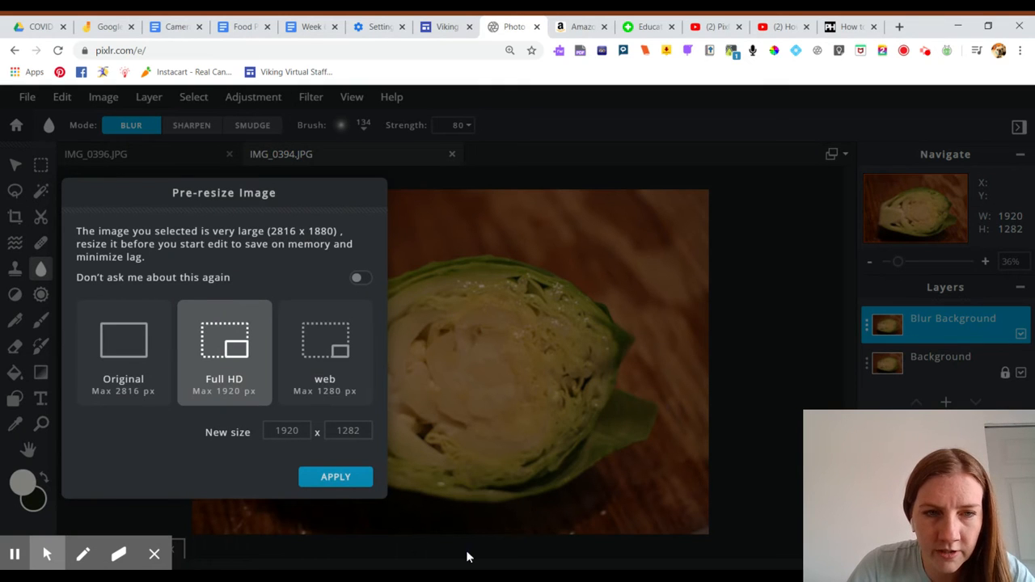
click(346, 482)
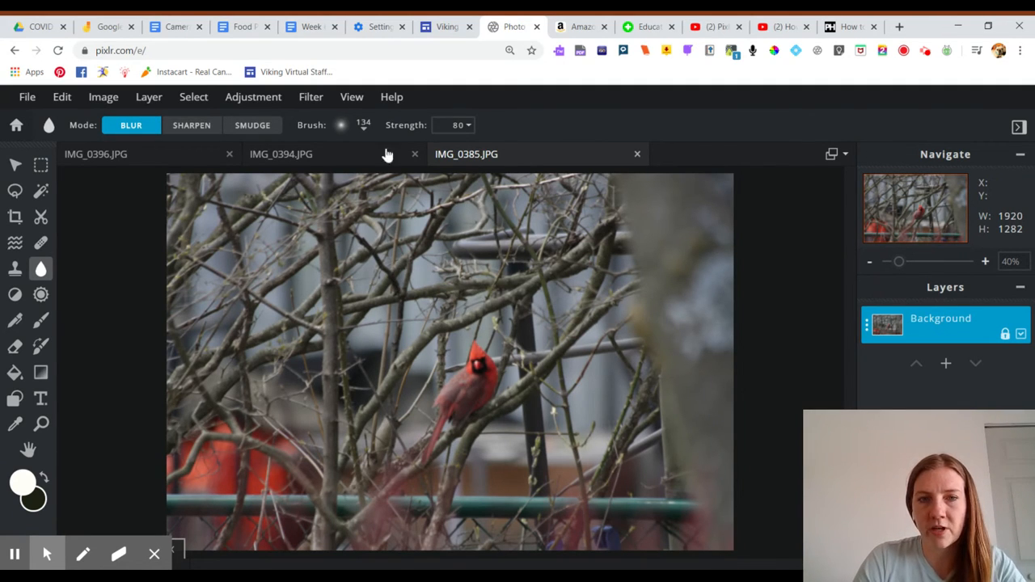
Step: Duplicate the Background layer of IMG_0385.JPG and blur the branches around the cardinal on the copy with a 167 px brush
click(866, 333)
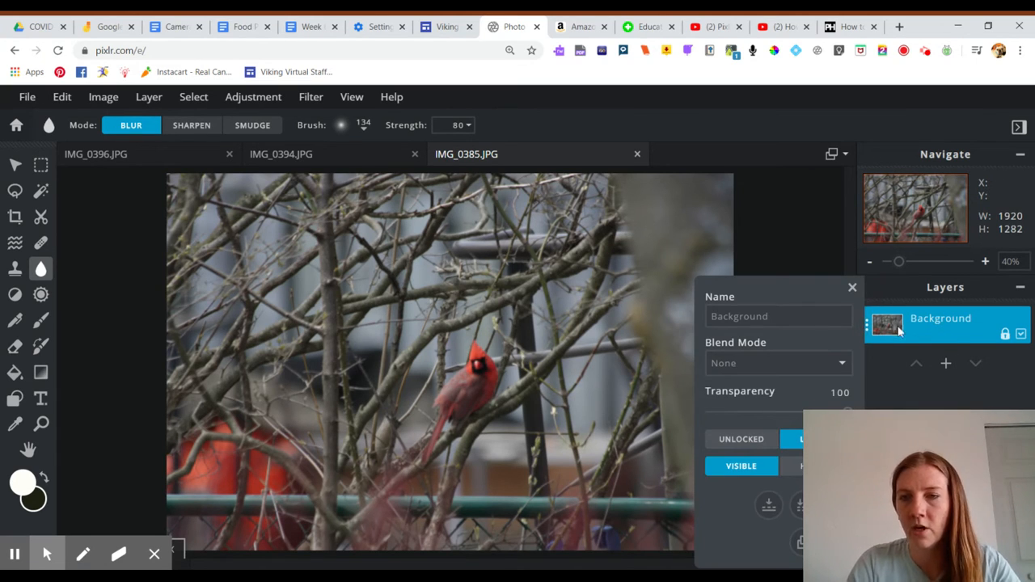
click(801, 544)
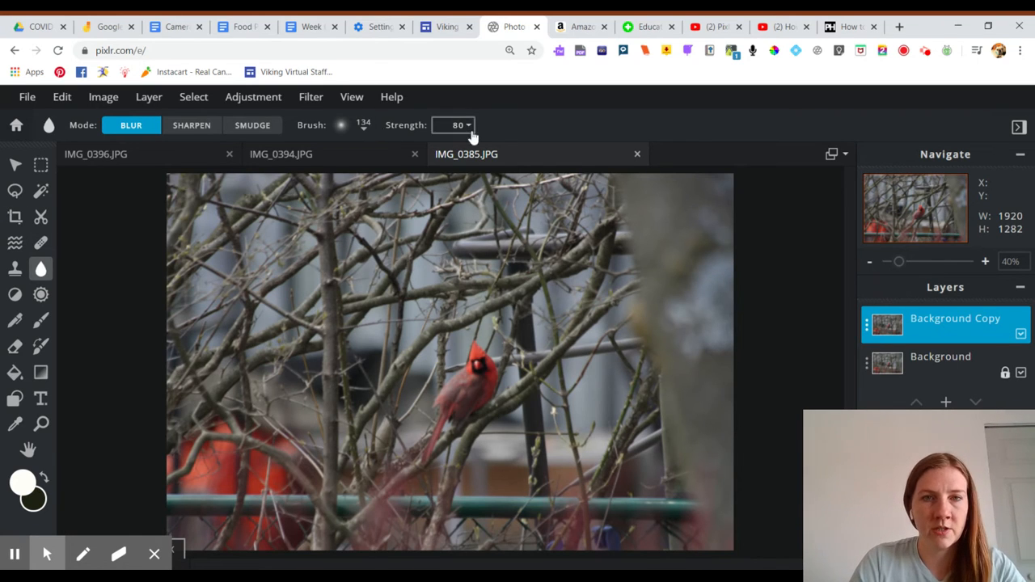
click(363, 127)
drag(362, 178, 370, 184)
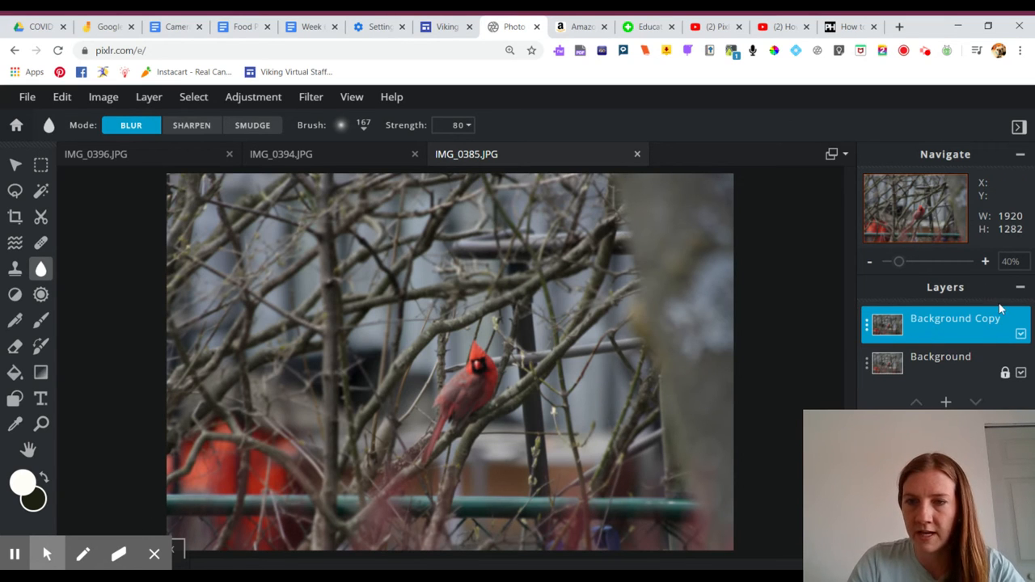
Step: Toggle the Background Copy layer off and on to compare the blurred branches with the original, leaving it visible
click(1021, 336)
click(1022, 336)
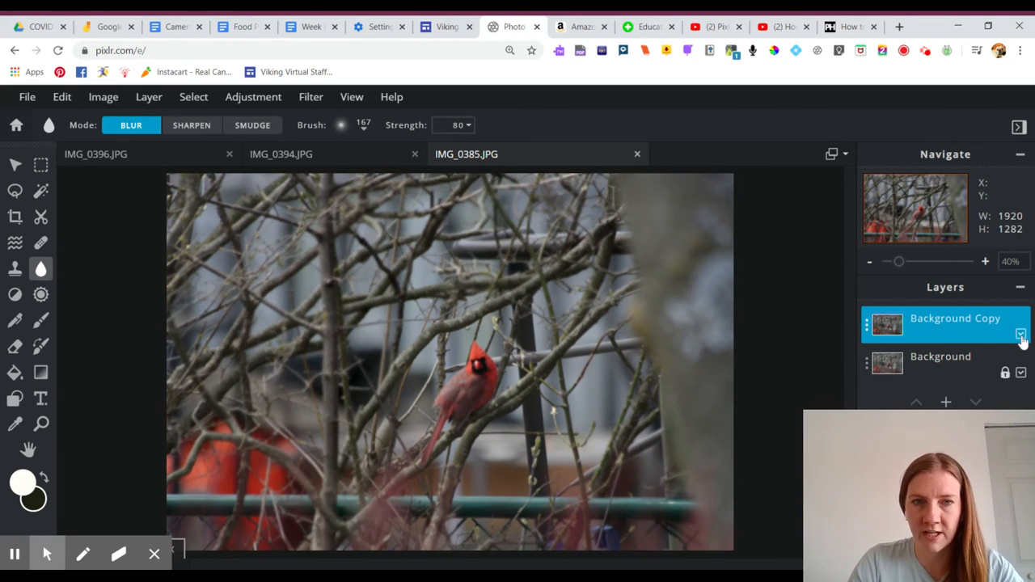
click(1021, 336)
click(1022, 336)
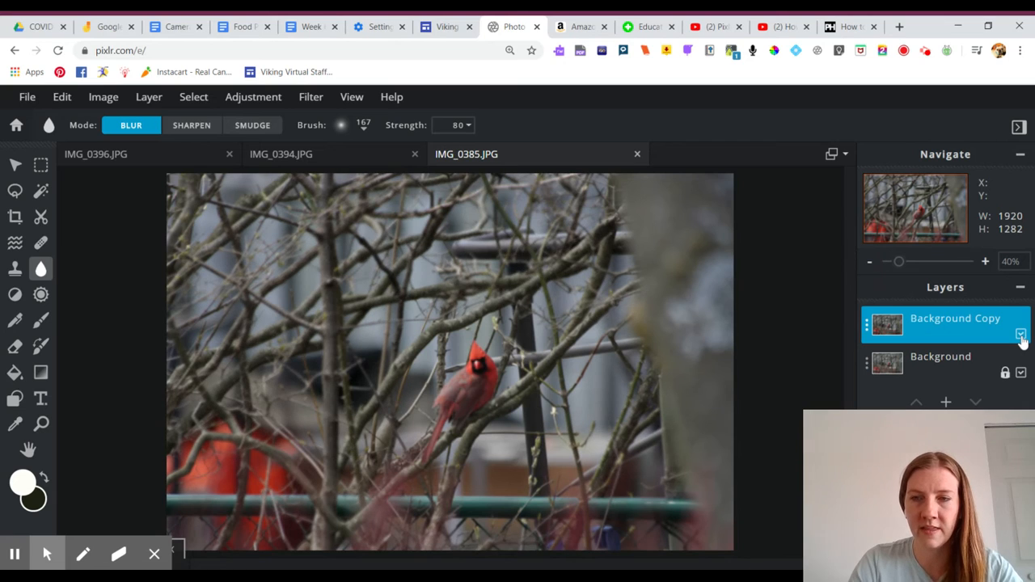
Step: In IMG_0396.JPG, duplicate the Background layer and name the copy Sharpen
click(125, 157)
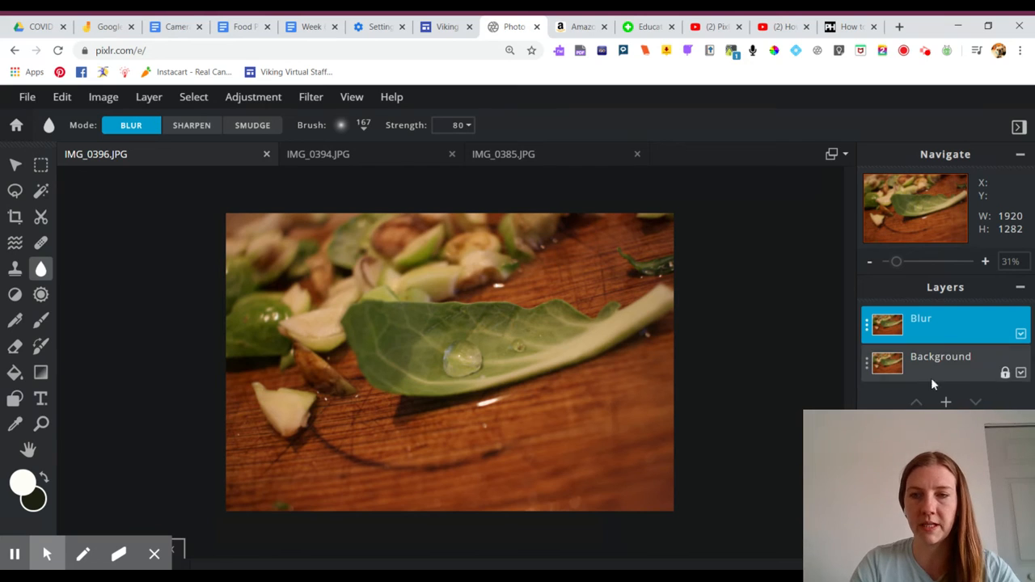
click(867, 365)
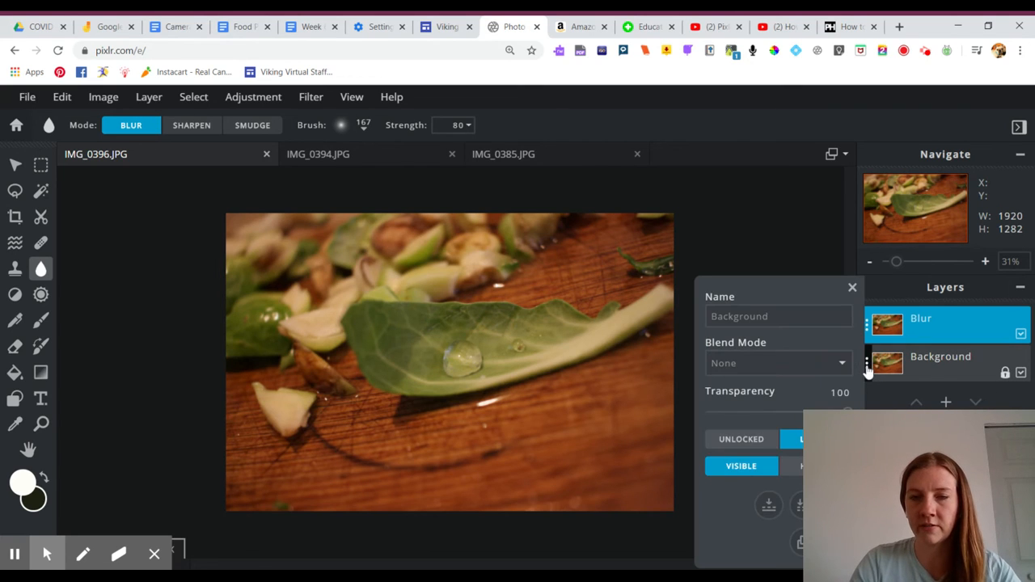
click(802, 542)
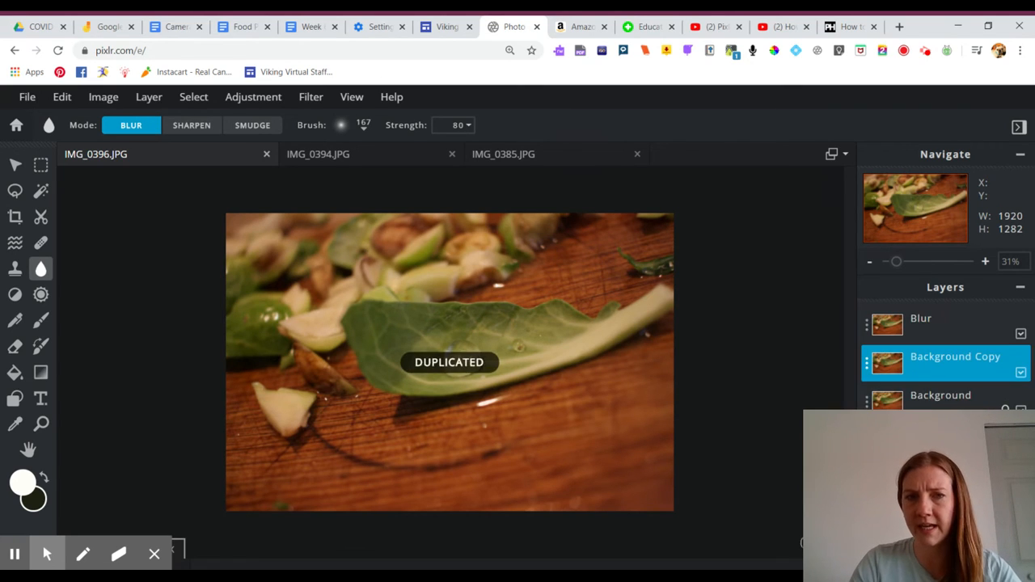
double_click(935, 359)
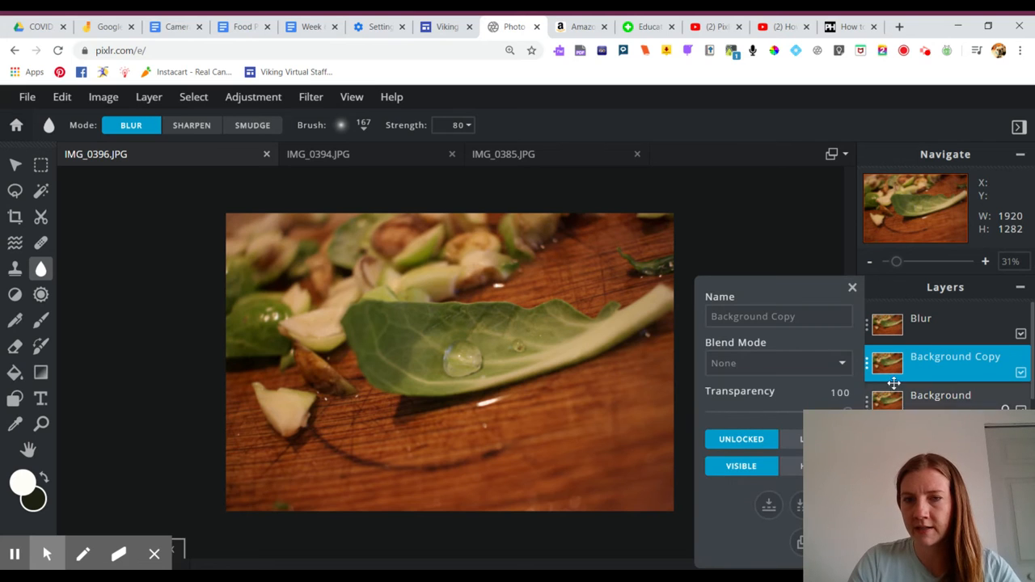
click(752, 316)
text(Sharpen)
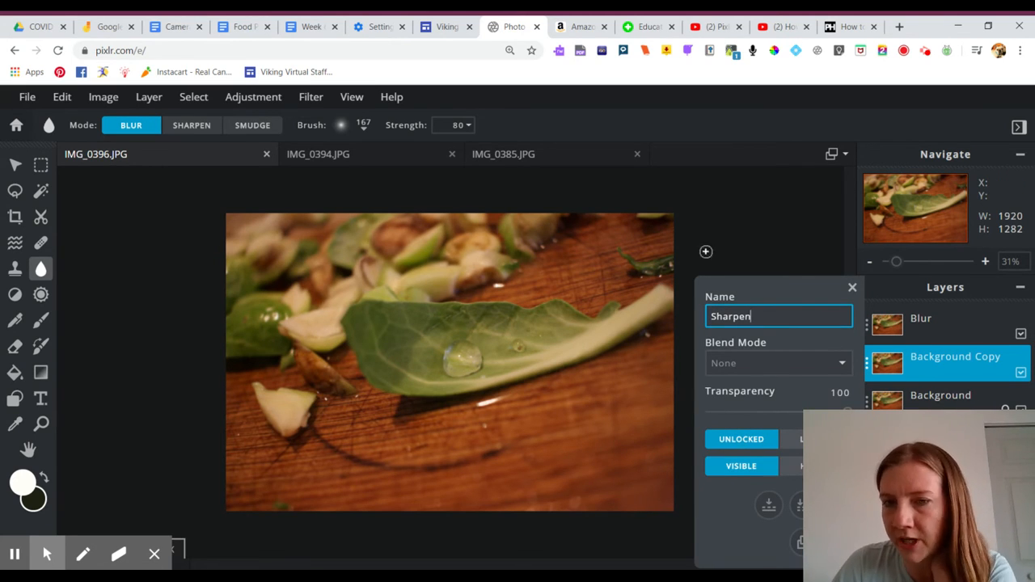
key(Return)
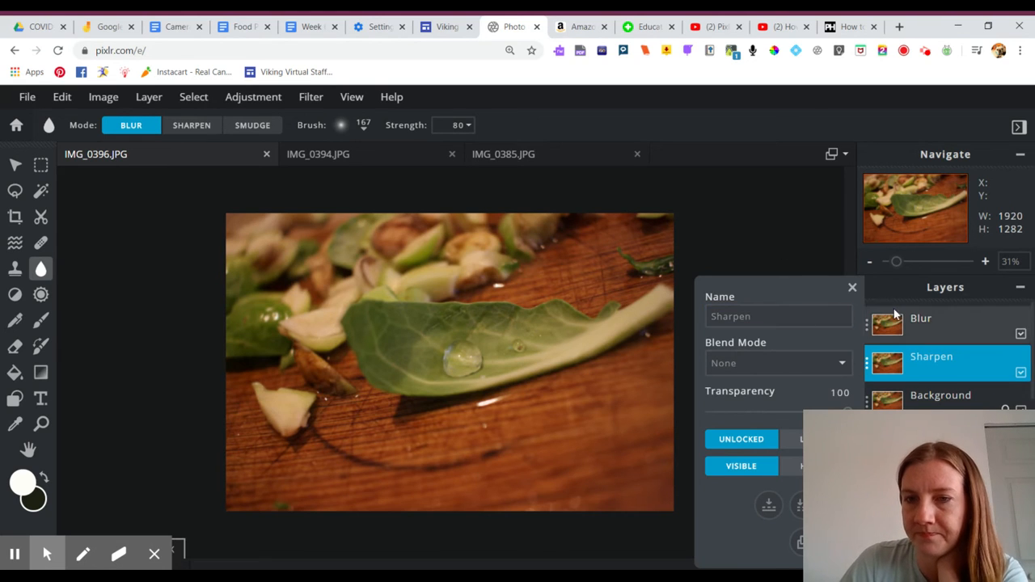
click(851, 288)
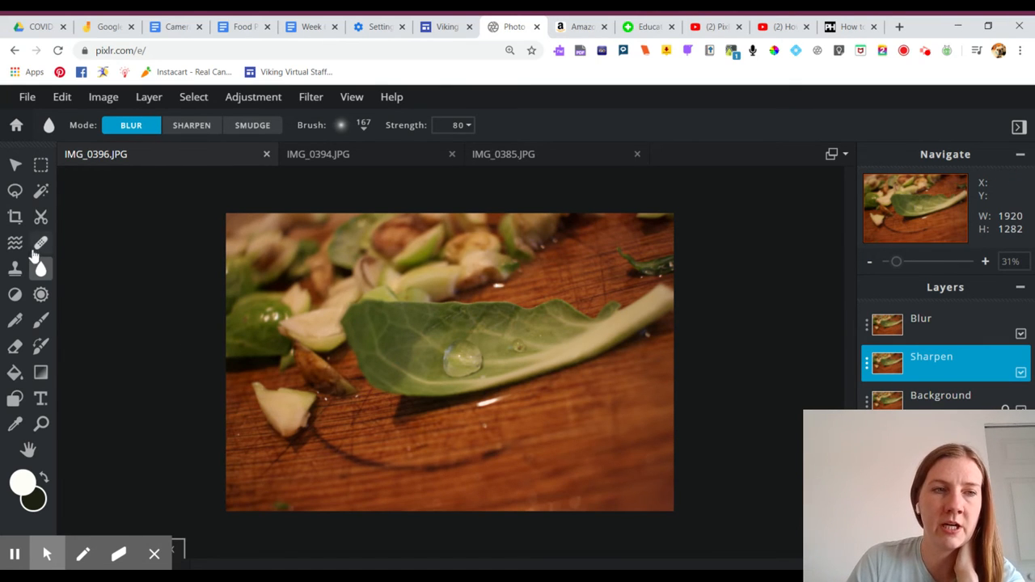
Step: Switch to Sharpen mode and set the brush to 100 px size, 100% softness and a 32% step
click(186, 132)
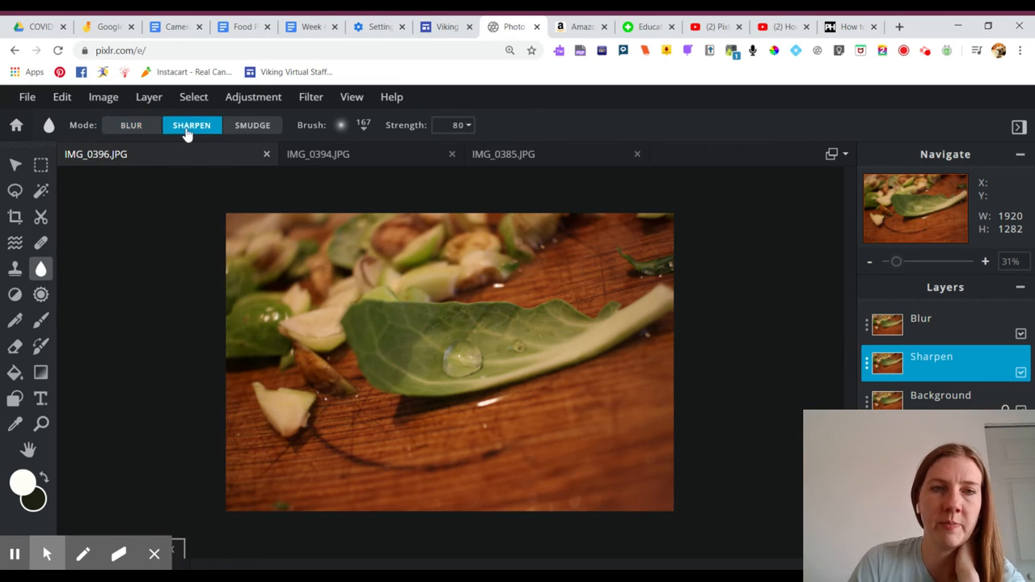
click(350, 131)
drag(476, 222, 480, 223)
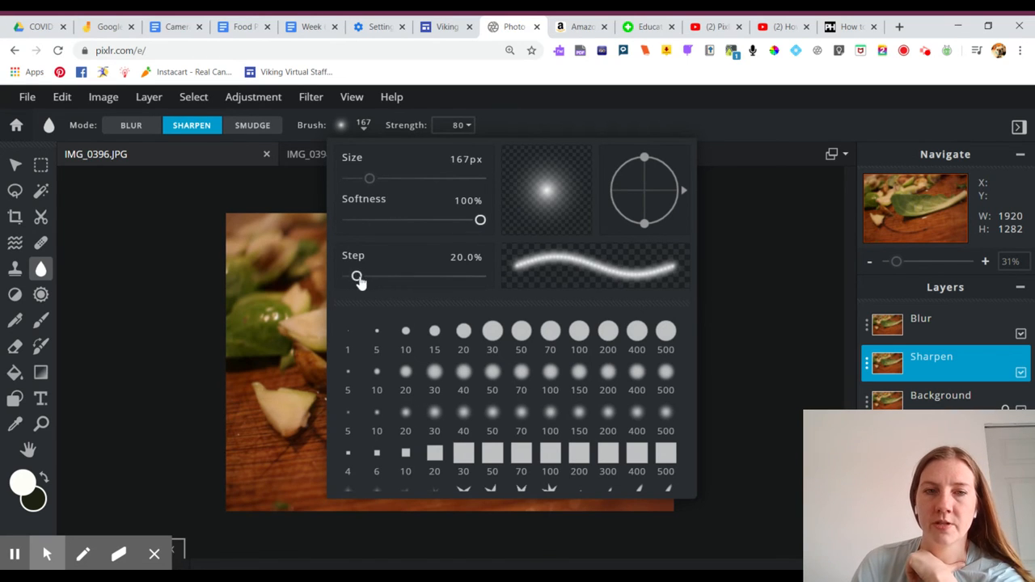
drag(359, 280, 363, 283)
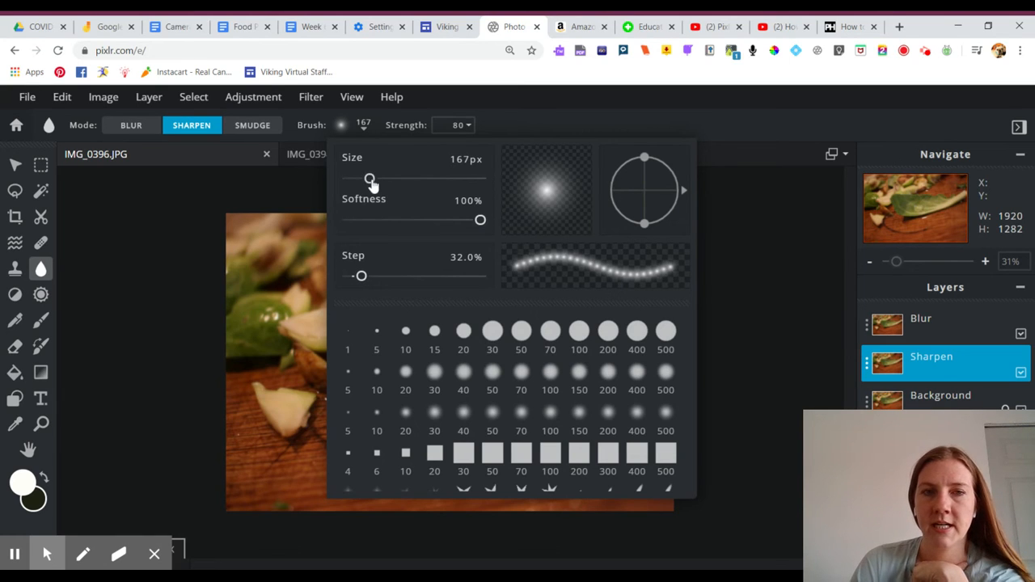
drag(370, 178, 361, 178)
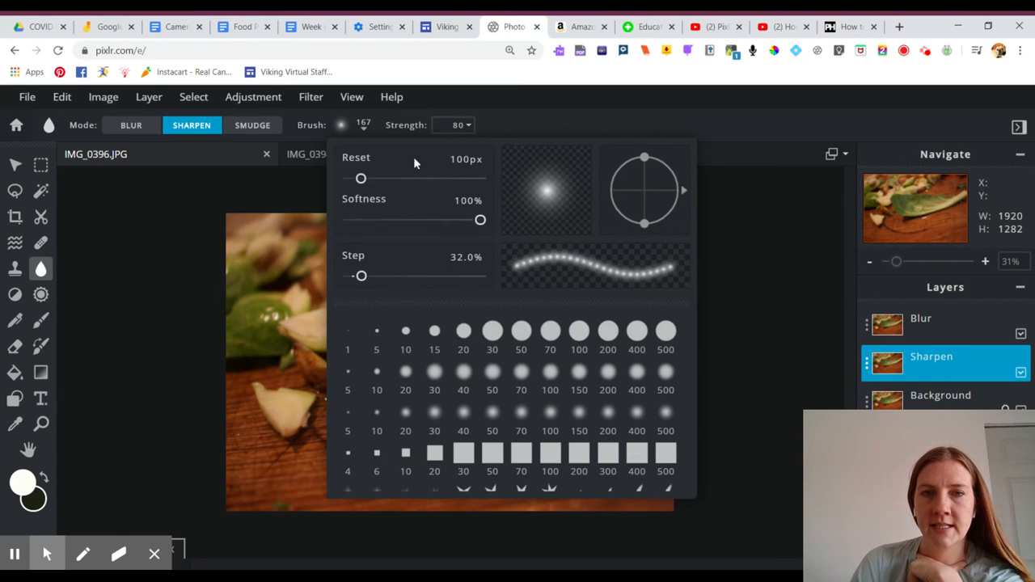
click(147, 206)
Step: Sharpen the green leaf with its water droplets on the Sharpen layer, using the 100 px brush at strength 80
click(42, 424)
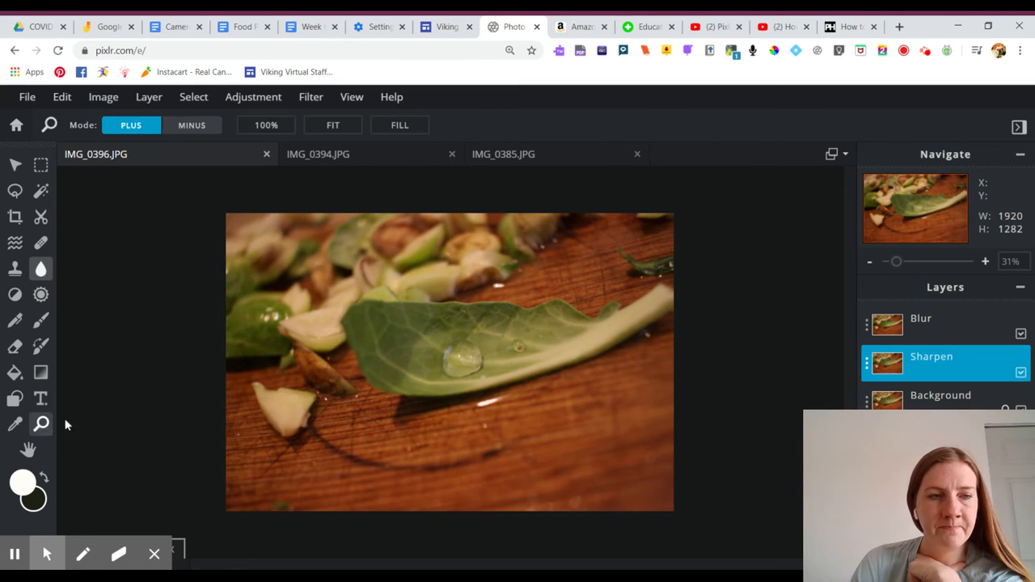
click(462, 307)
click(495, 330)
click(518, 343)
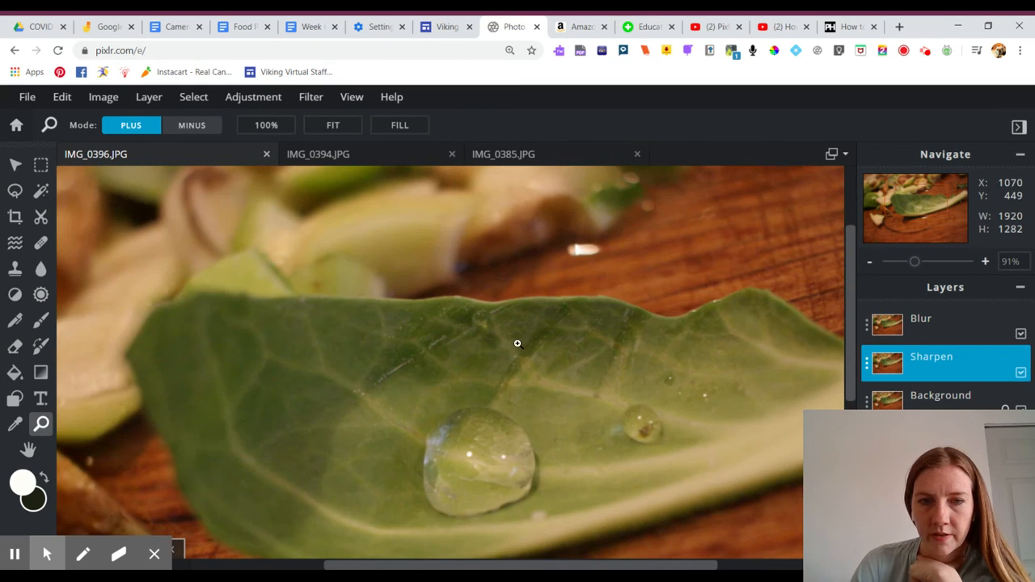
scroll(506, 352, down, 3)
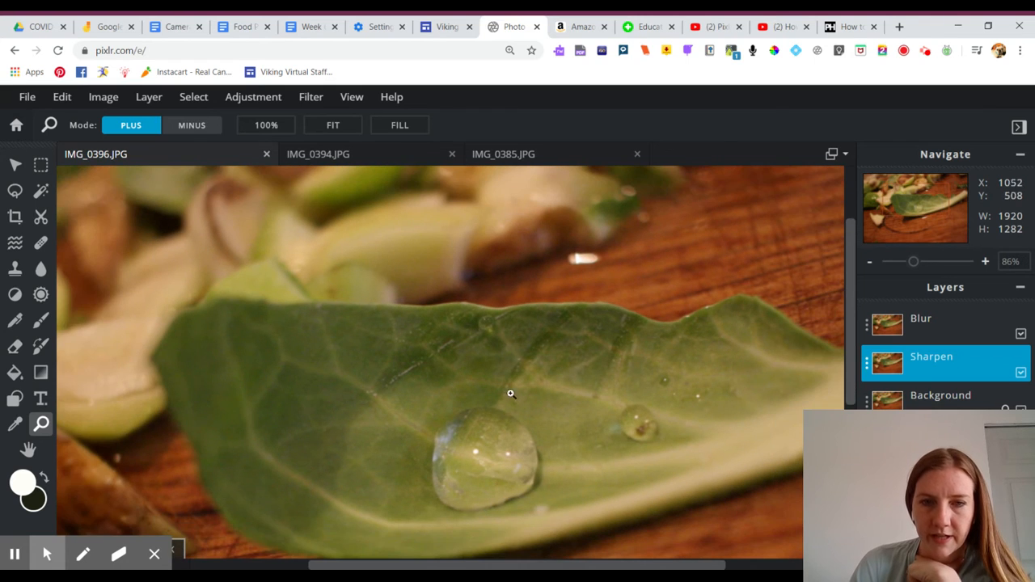
click(41, 269)
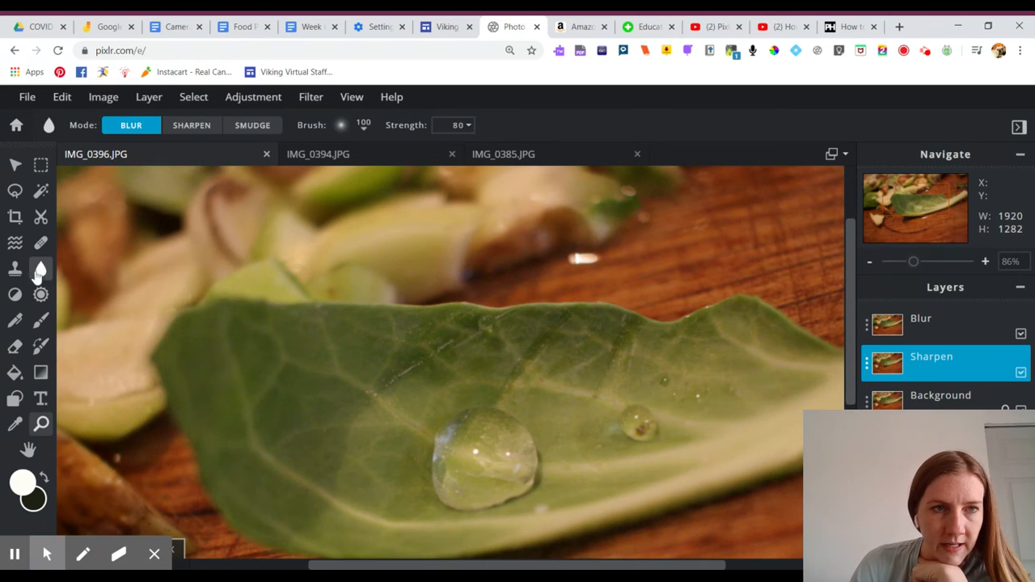
click(183, 130)
click(341, 126)
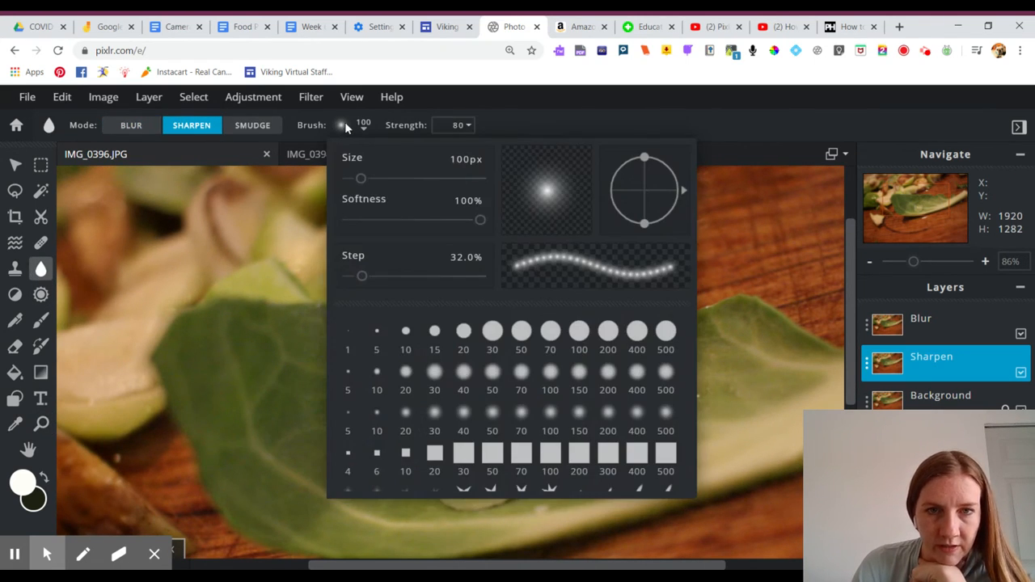
click(344, 123)
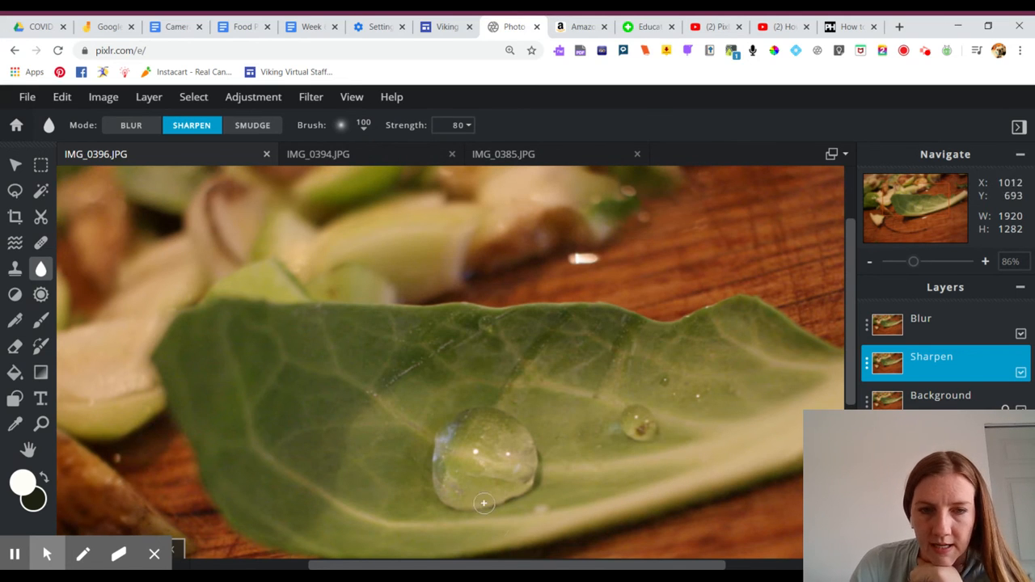
mouse_move(403, 306)
mouse_down()
mouse_move(618, 309)
mouse_move(680, 324)
mouse_move(735, 302)
mouse_move(811, 328)
mouse_up()
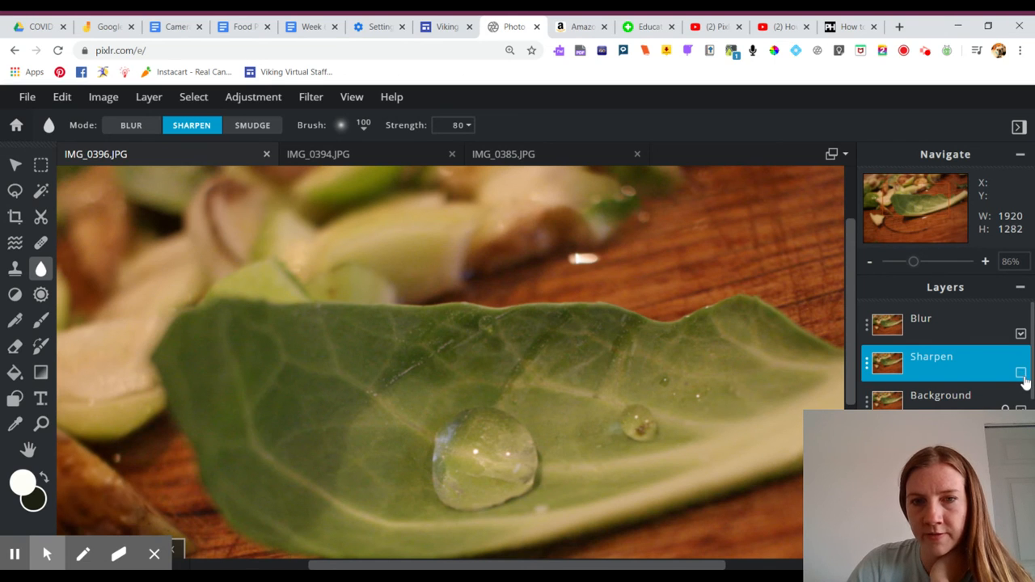
Step: Hide the Blur layer and make the Sharpen layer visible and active
click(1020, 334)
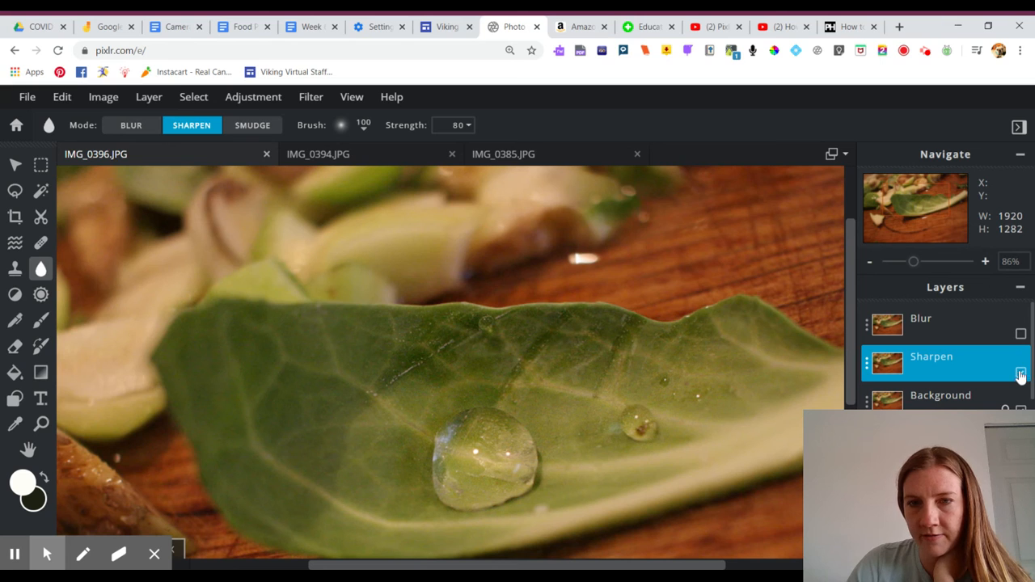
click(949, 330)
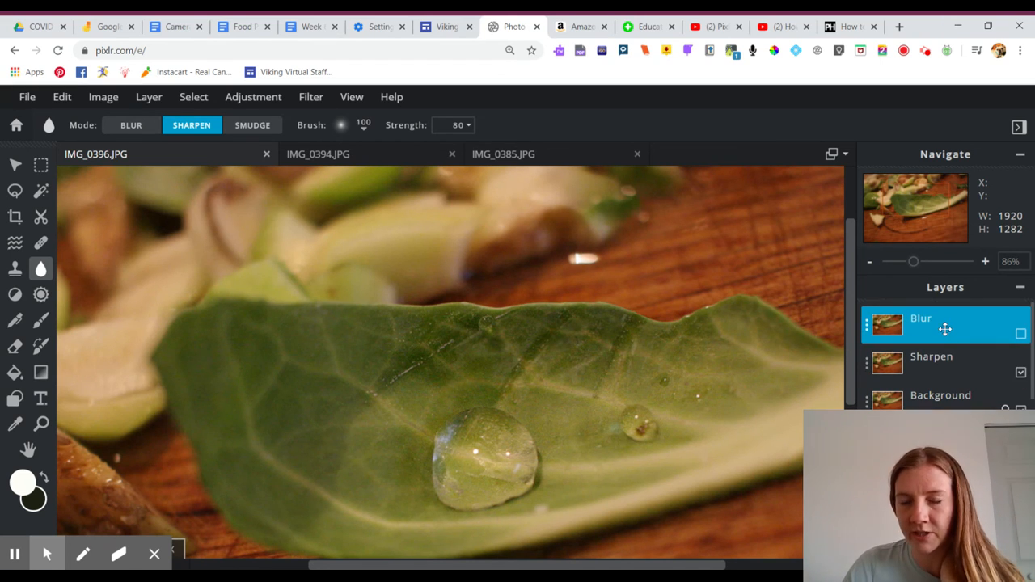
click(970, 370)
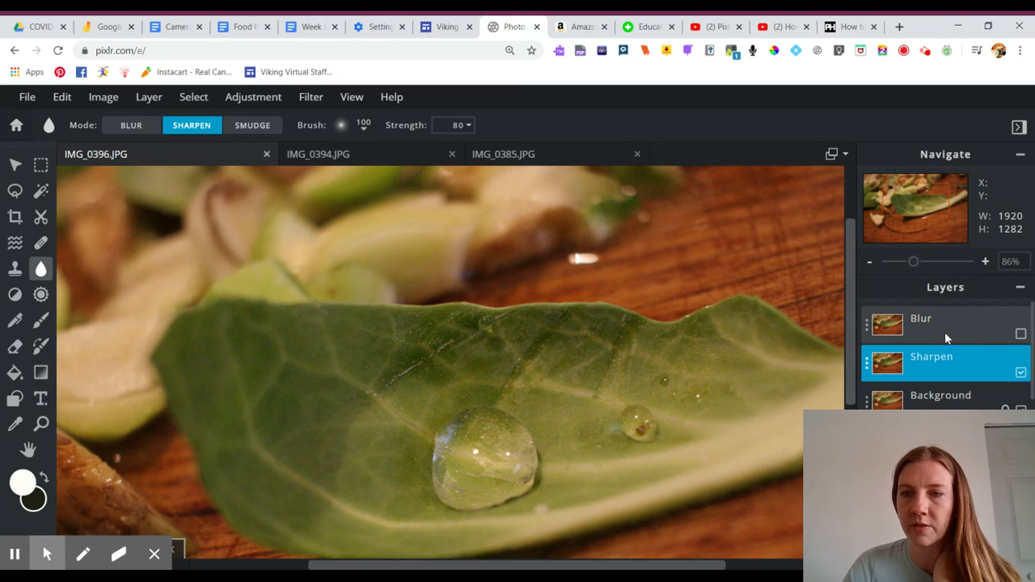
Step: Toggle the Sharpen layer off and on repeatedly to compare the sharpened leaf with the original, leaving it visible
click(1023, 377)
click(1023, 377)
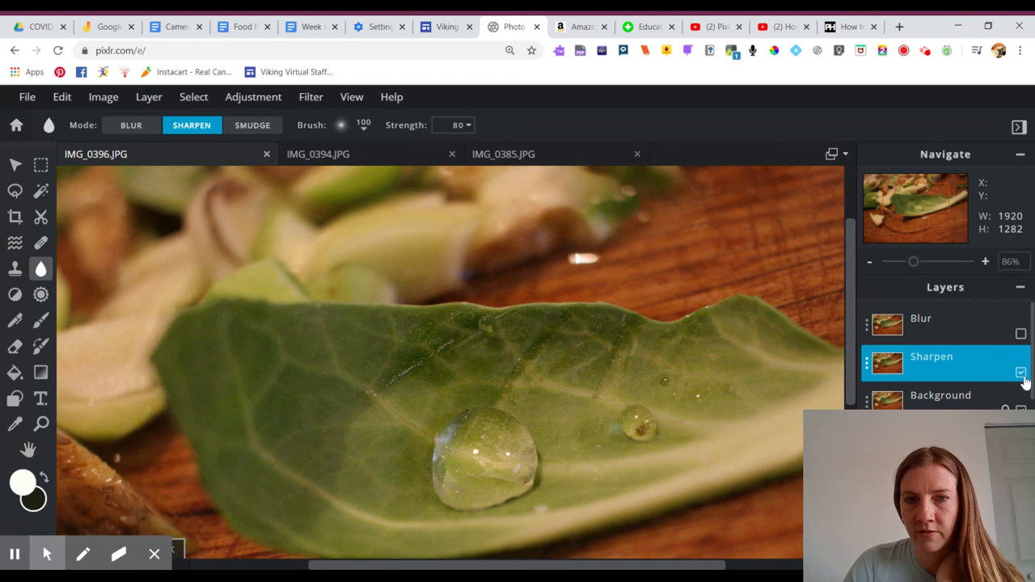
click(1022, 376)
click(1022, 375)
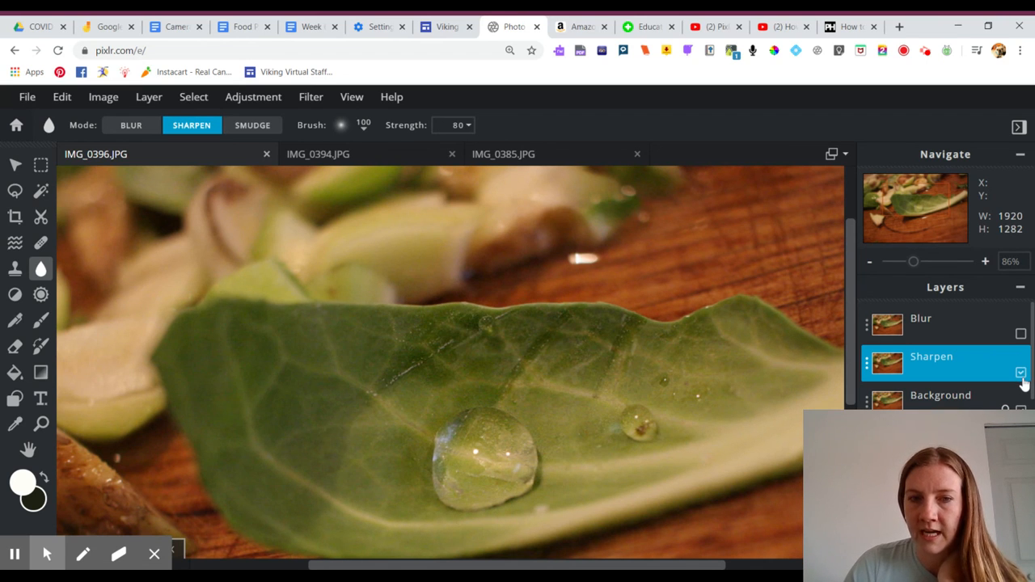
click(1023, 375)
click(1022, 375)
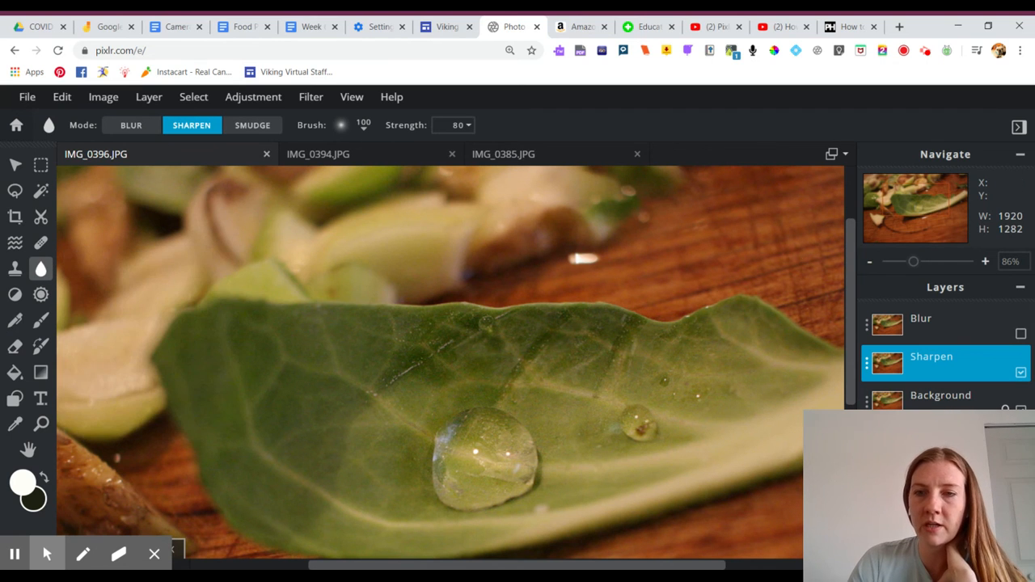
drag(856, 297, 852, 343)
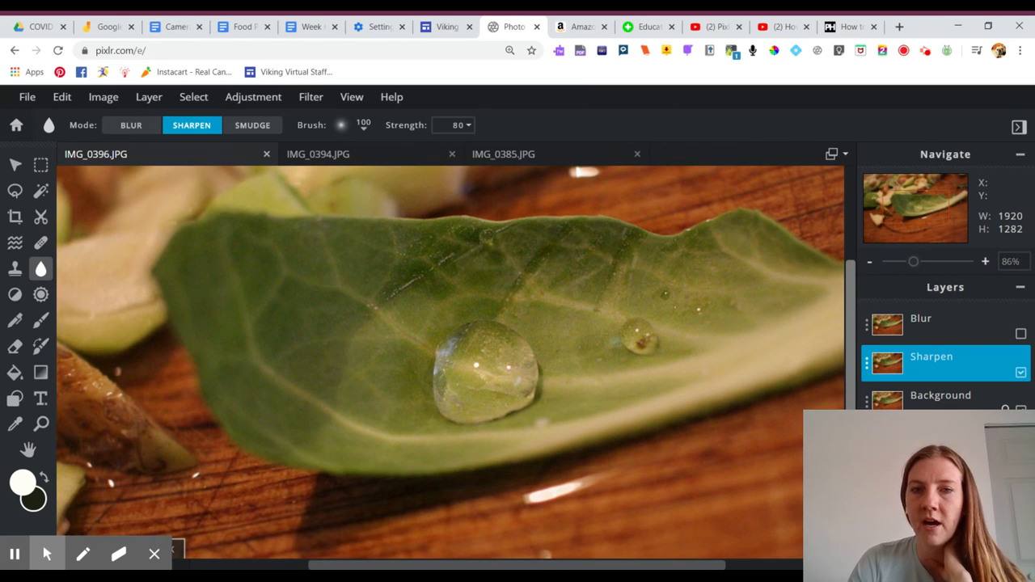